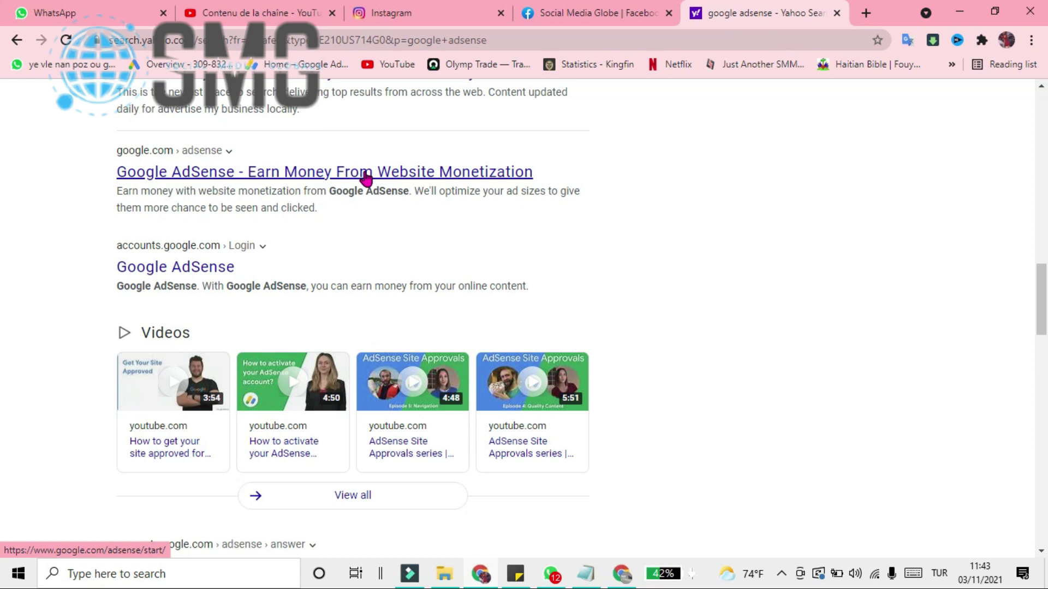
- Open the Google AdSense site from the search results and sign in to the account
click(365, 174)
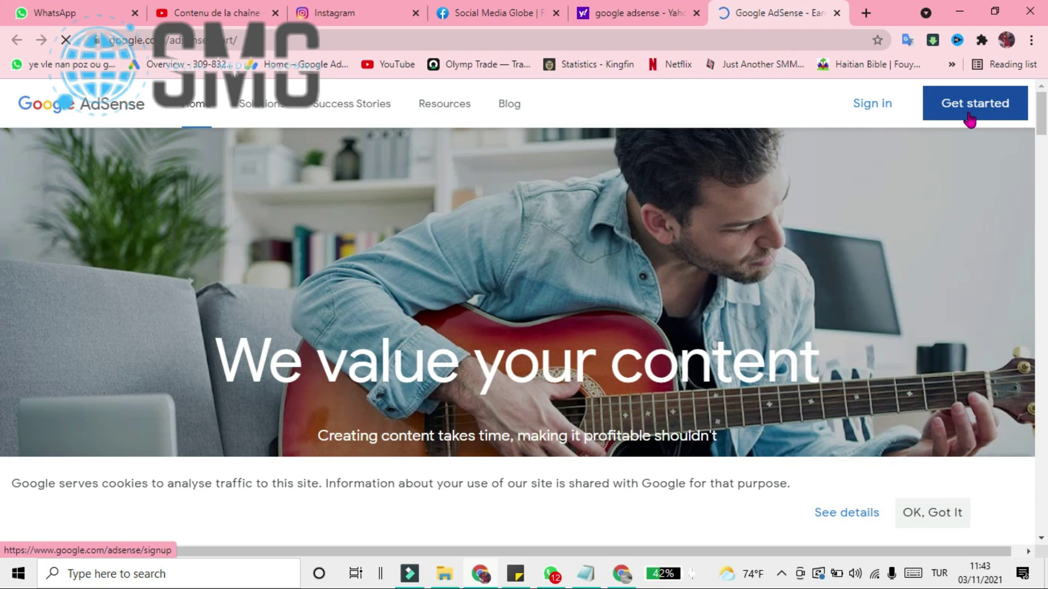
click(875, 116)
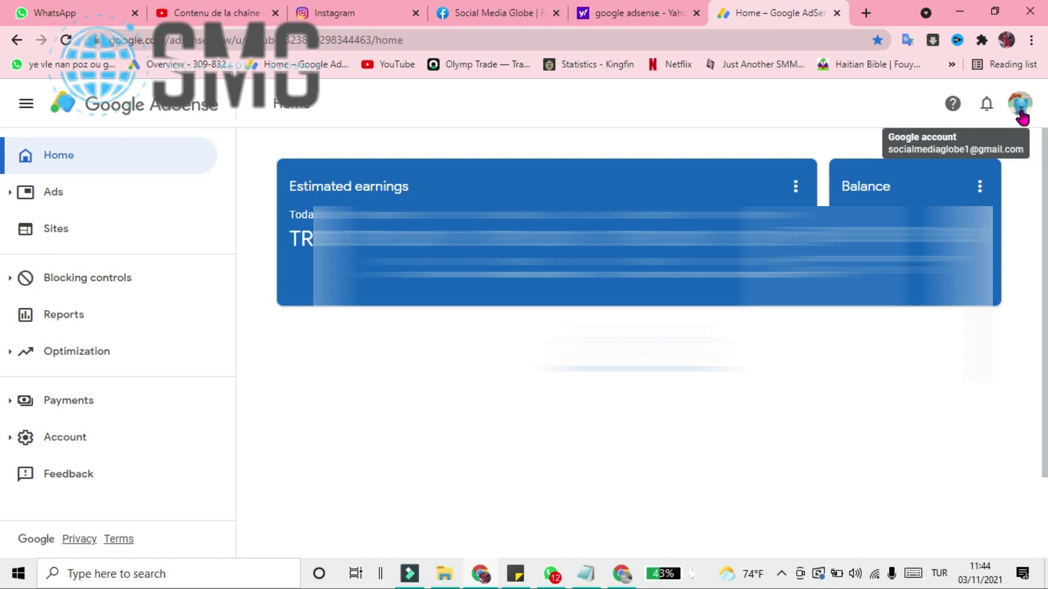
- From the avatar's account list, switch to the other Google account that uses AdSense for YouTube
click(1020, 113)
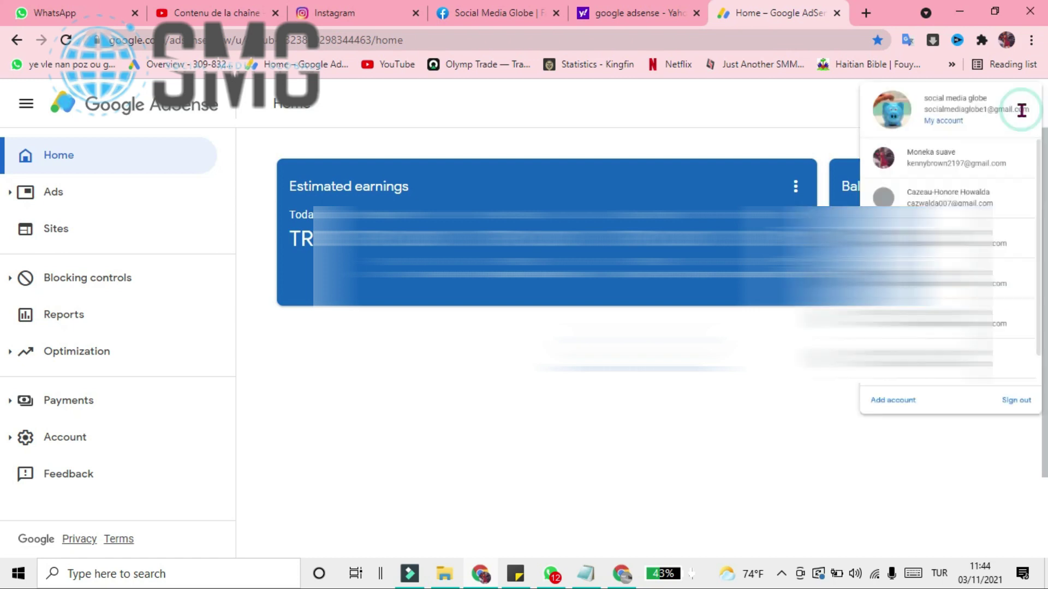
click(701, 125)
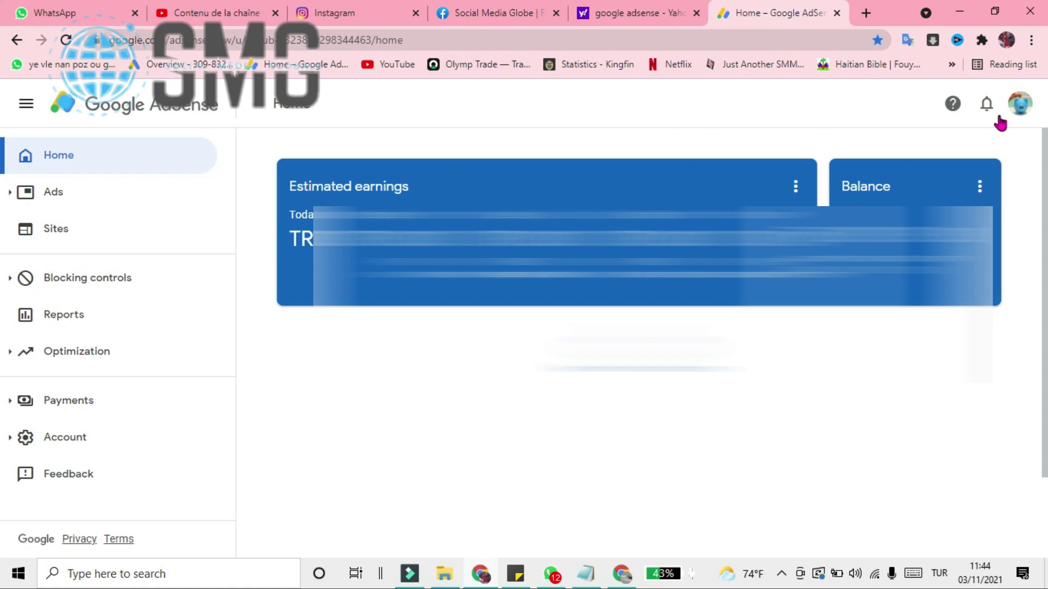
click(1021, 105)
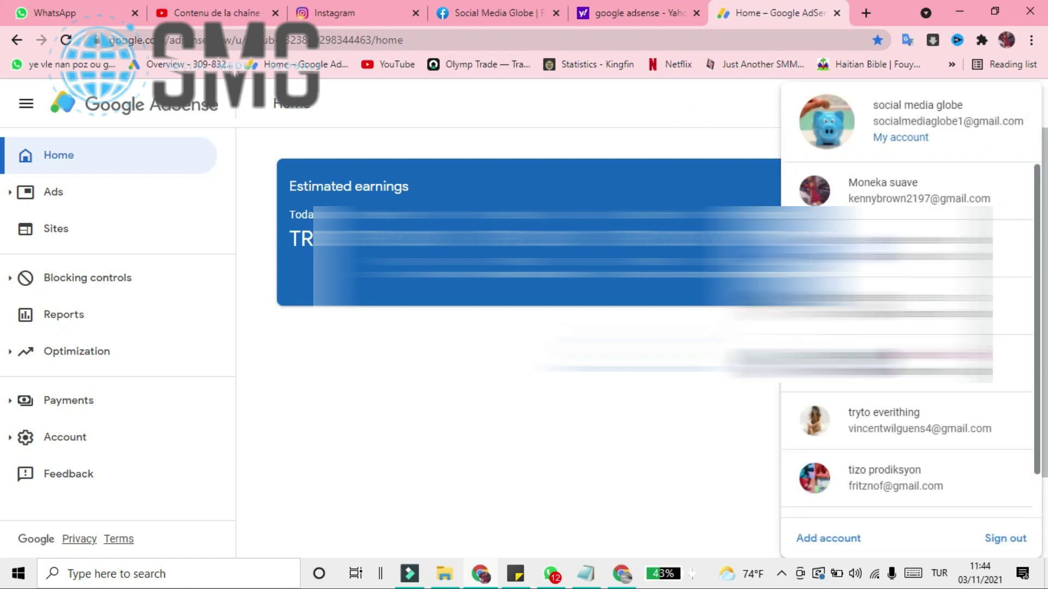
scroll(925, 389, down, 1)
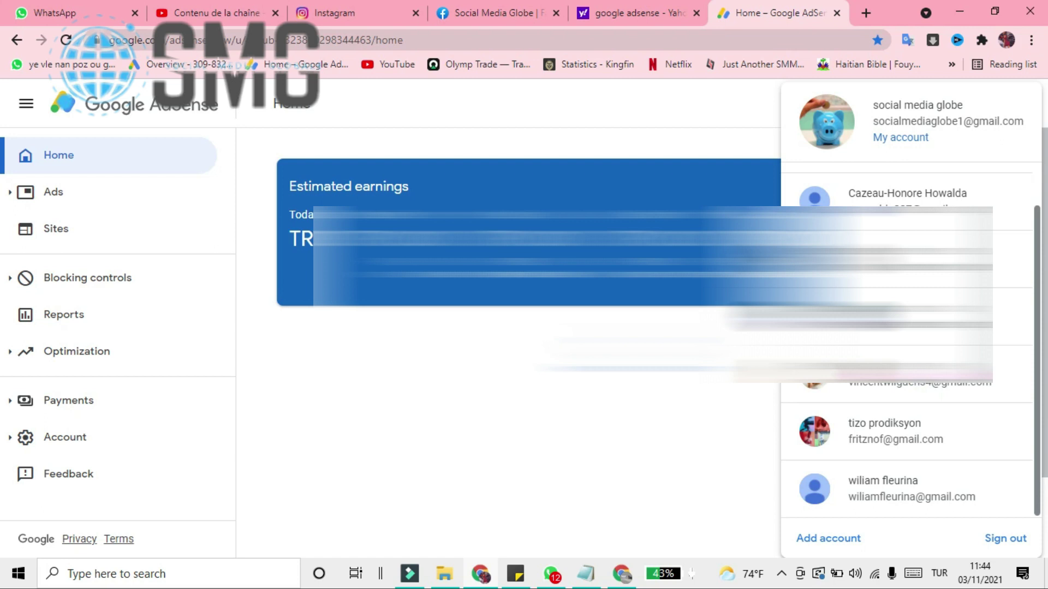
scroll(904, 421, up, 1)
scroll(905, 420, down, 1)
click(903, 386)
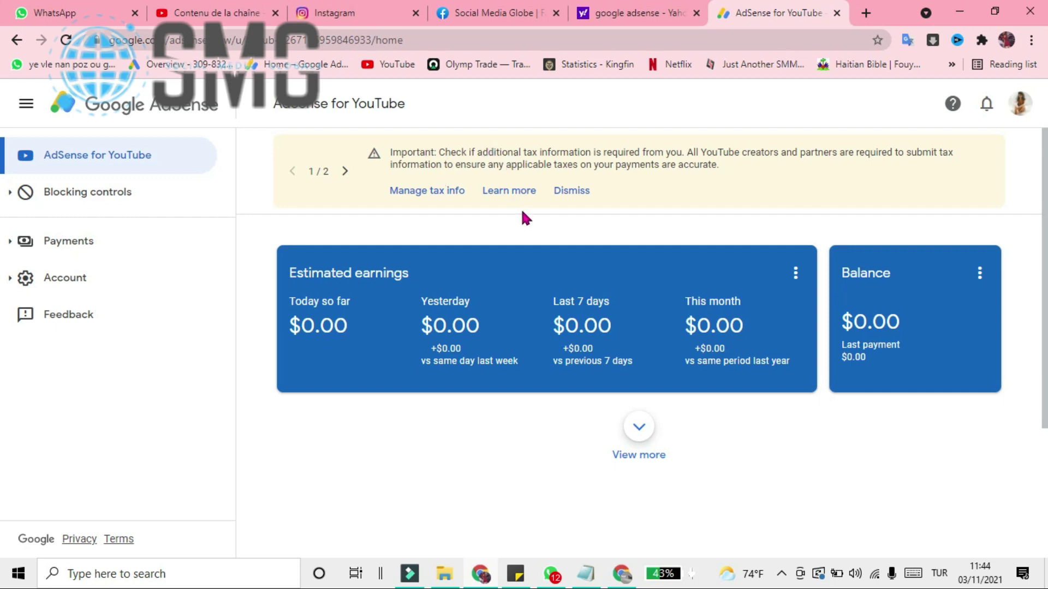
- Dismiss the YouTube metrics notice and go to Manage tax info under Payments
click(345, 172)
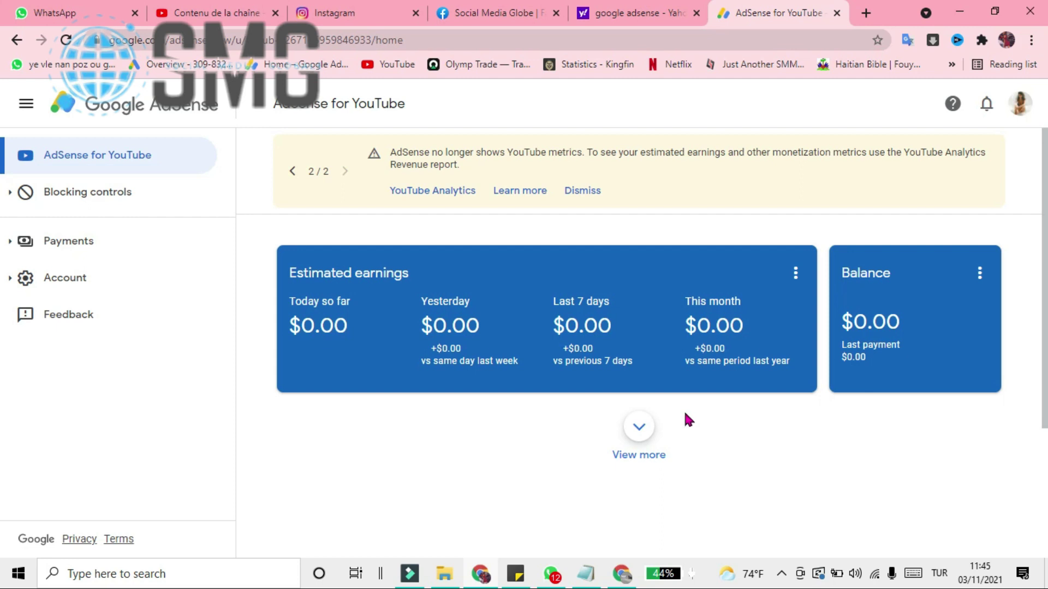
click(583, 192)
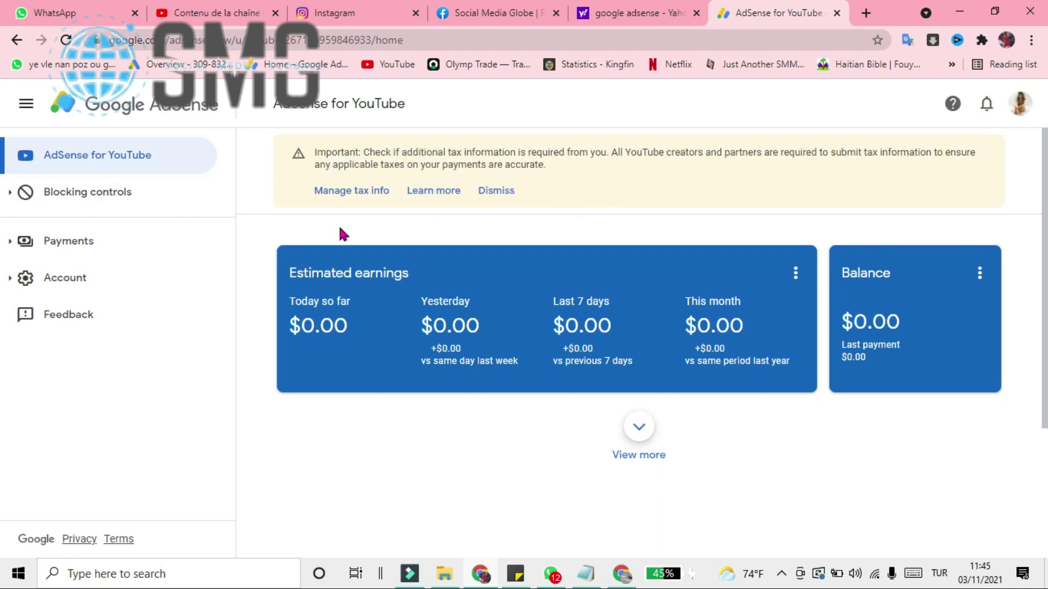
click(369, 193)
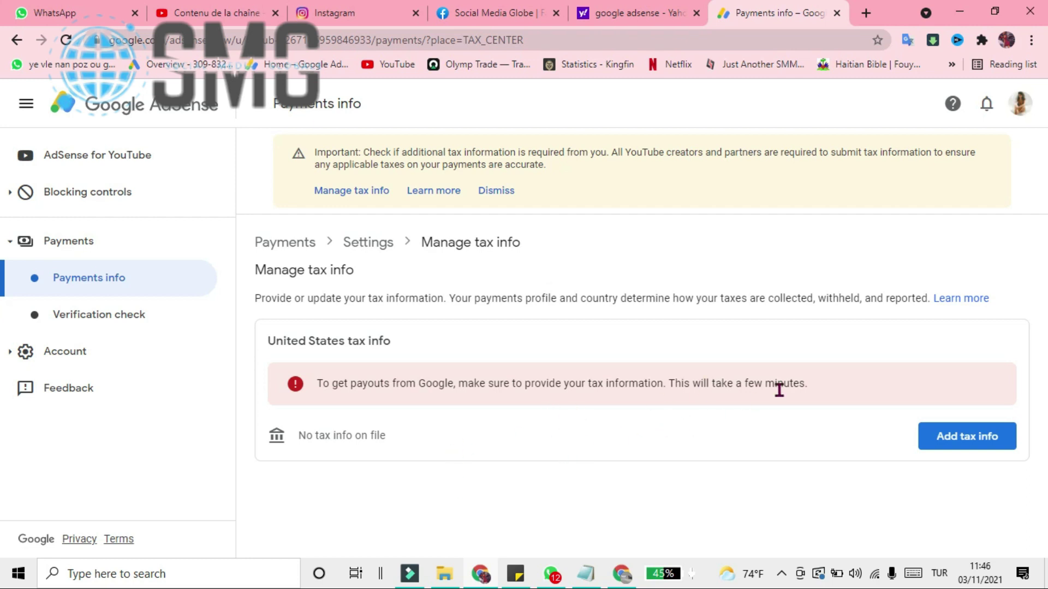
- Start adding United States tax info, confirming with the saved account password
click(948, 441)
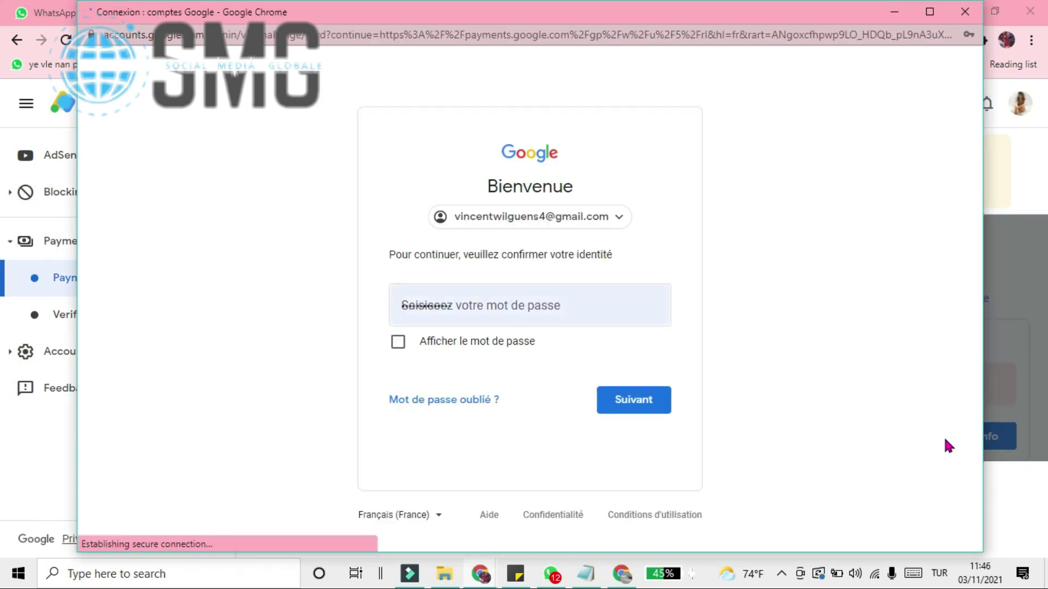
click(455, 319)
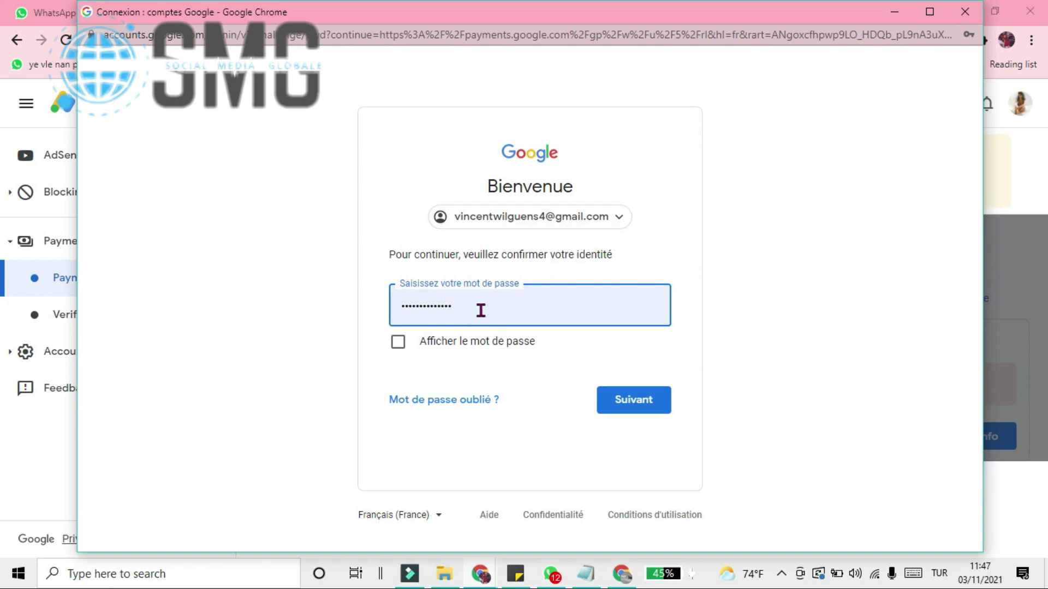
click(629, 402)
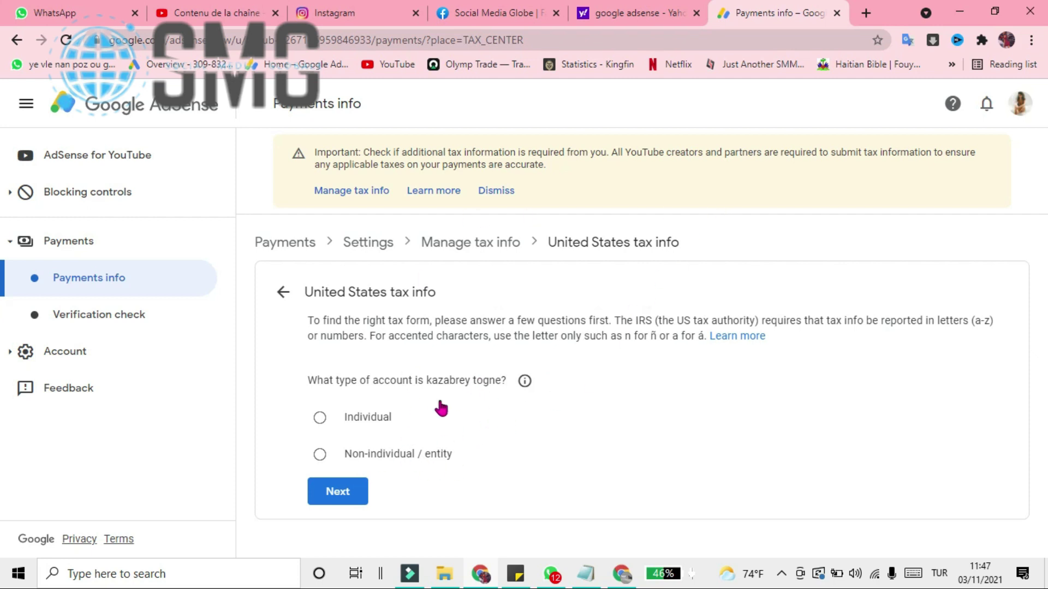
- Answer Individual and not a US citizen or resident in the tax questionnaire
click(352, 426)
click(338, 492)
scroll(548, 367, down, 1)
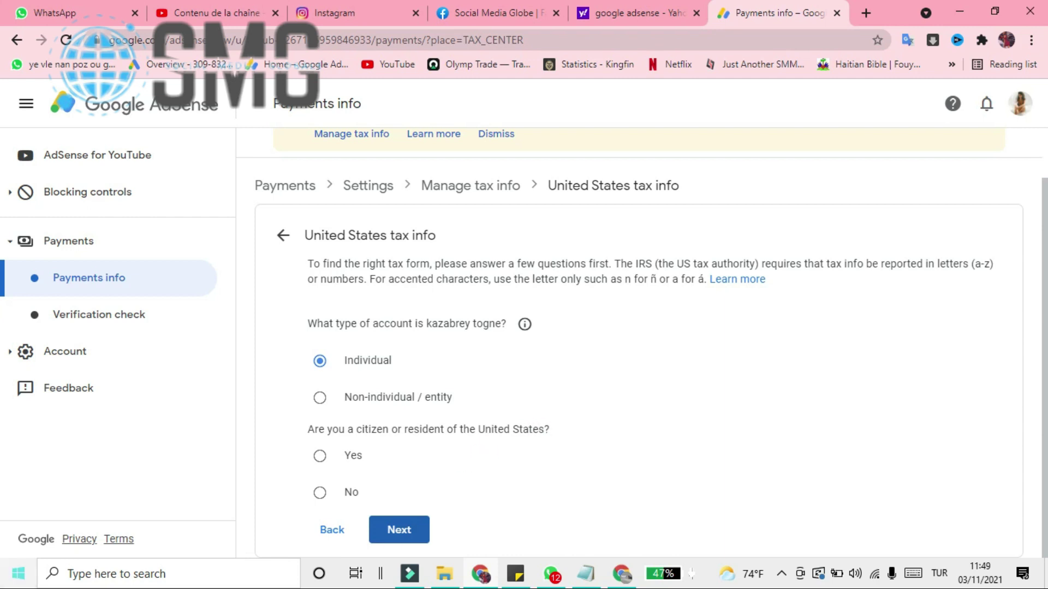
click(321, 493)
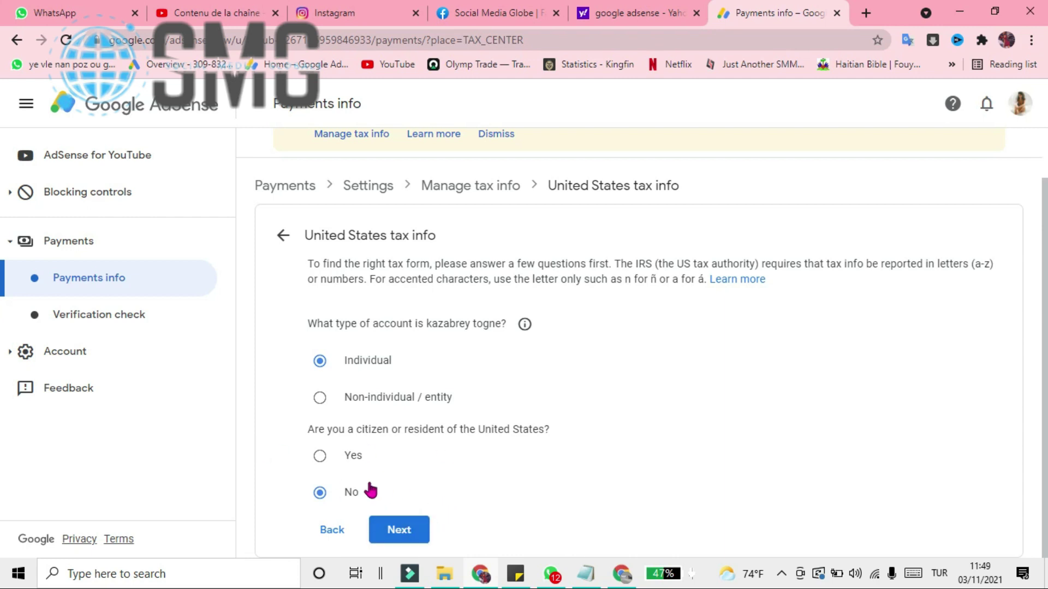
click(415, 532)
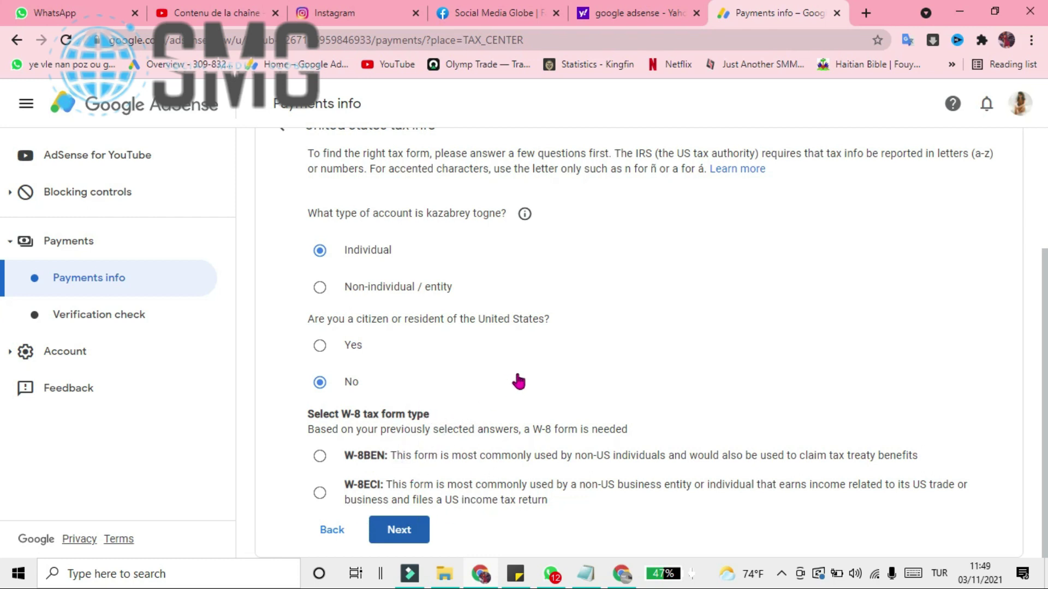
- Choose the W-8BEN tax form and start filling it in
click(320, 458)
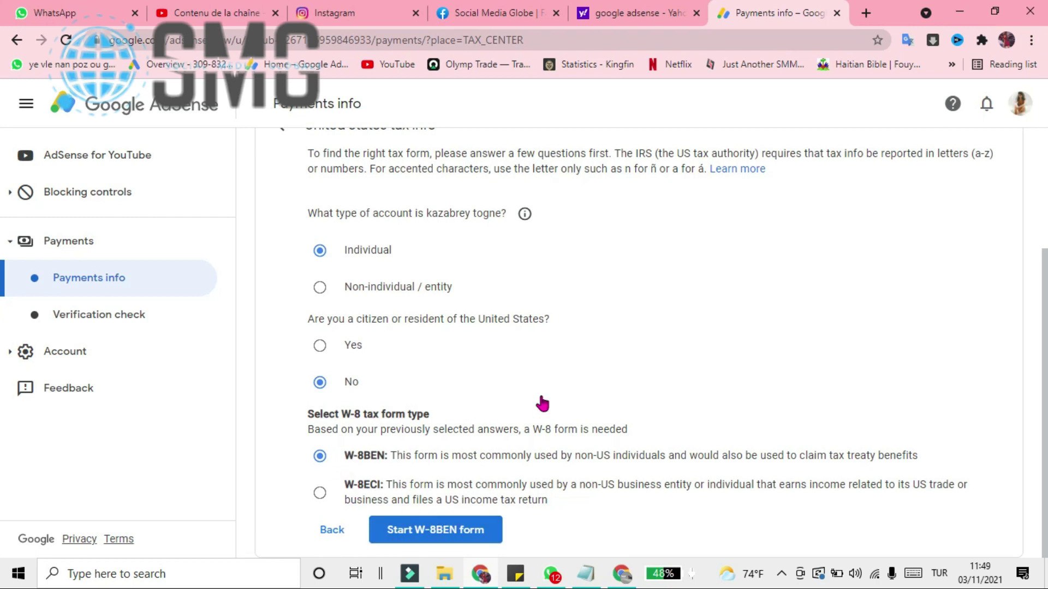
click(461, 536)
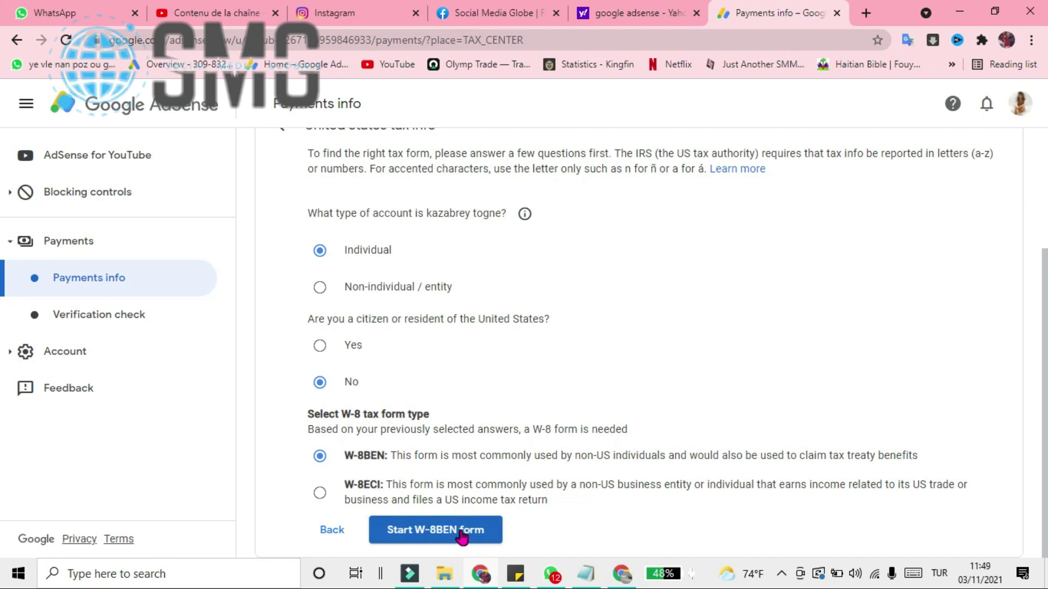
click(462, 536)
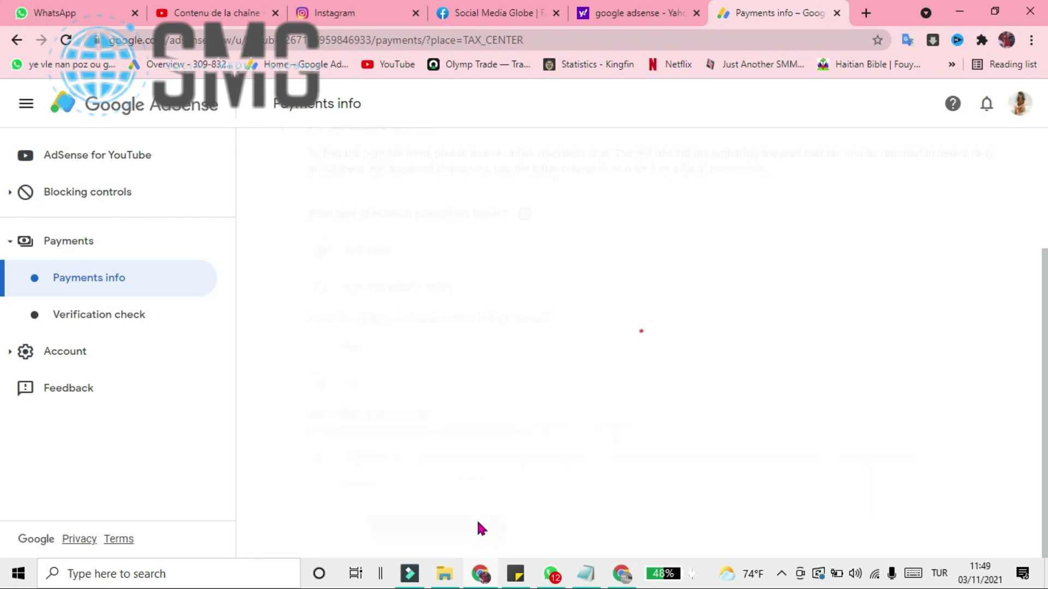
- Pick Haiti as country of citizenship, leave the TIN empty, and continue to the Address step
click(408, 306)
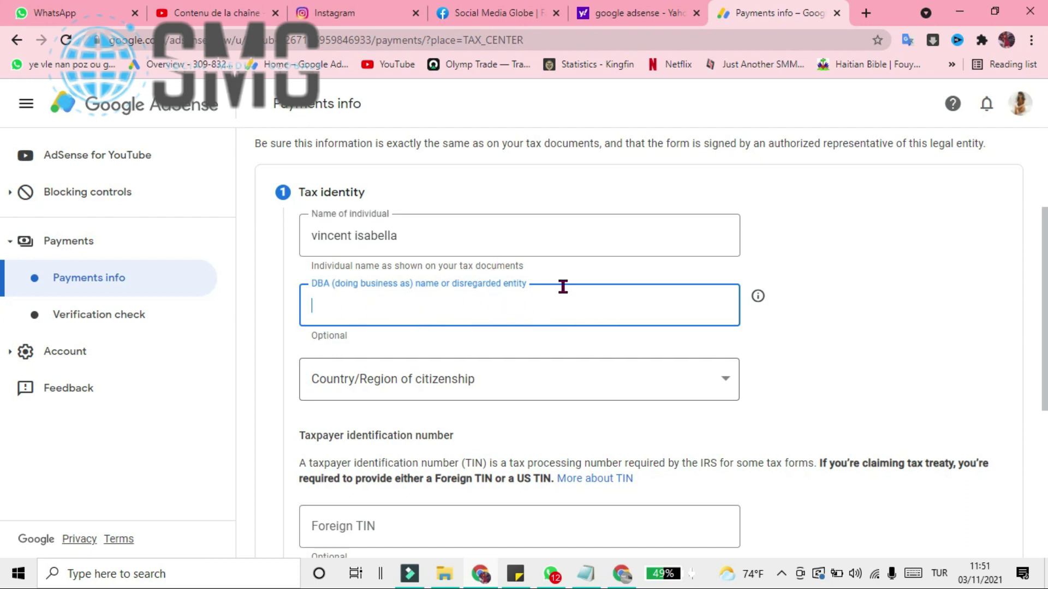
click(565, 378)
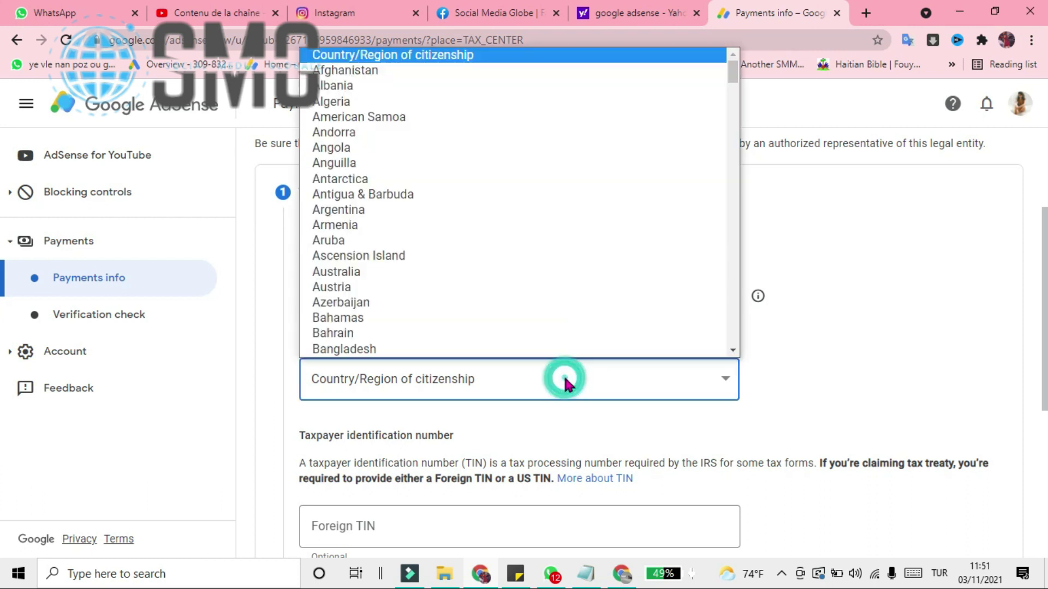
scroll(618, 236, down, 10)
scroll(613, 226, down, 20)
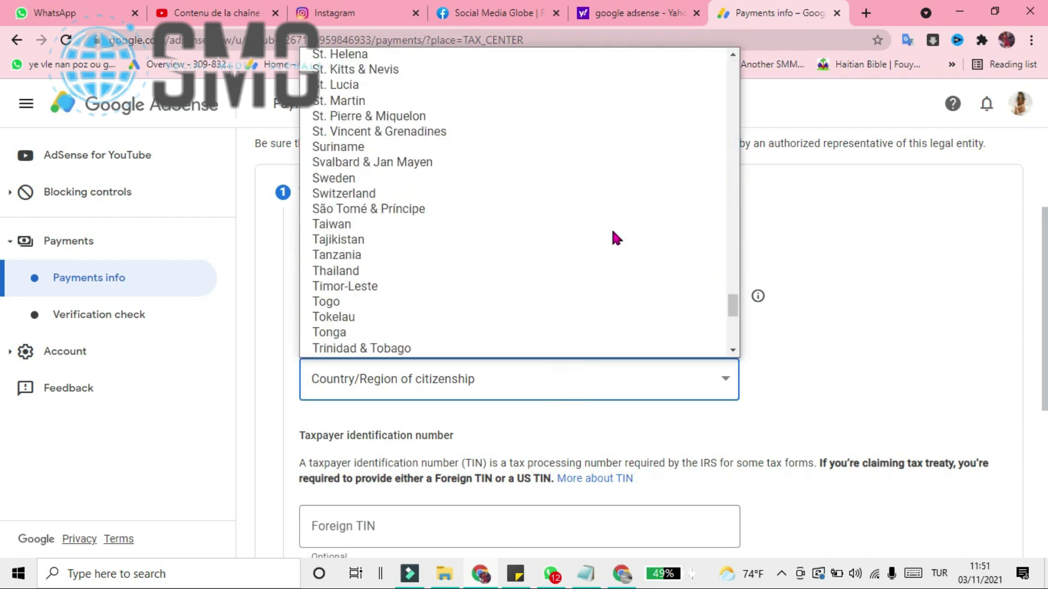
scroll(610, 224, up, 4)
scroll(610, 236, up, 20)
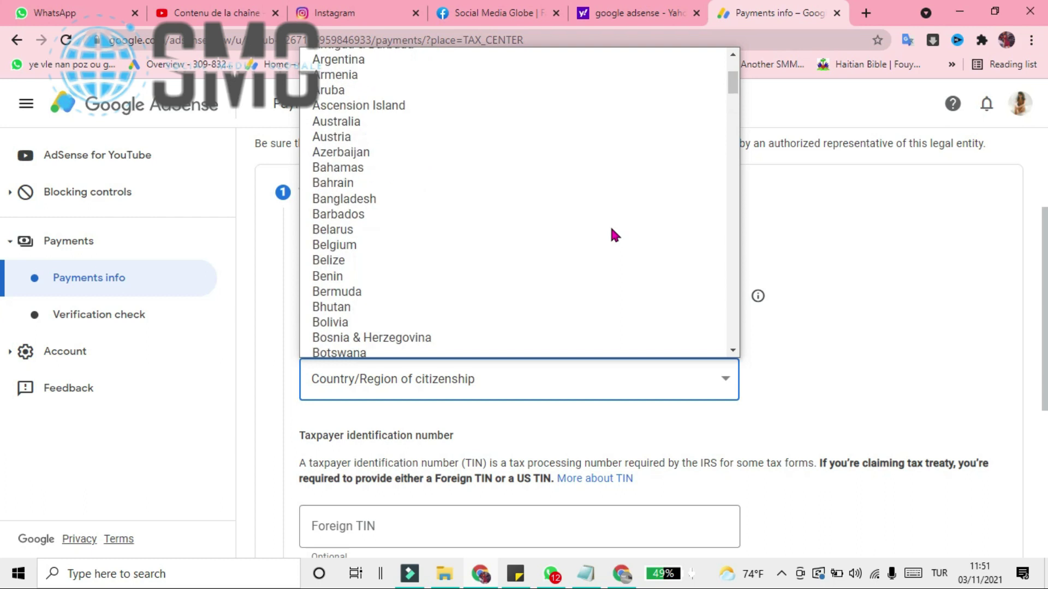
scroll(669, 171, down, 12)
scroll(663, 164, down, 20)
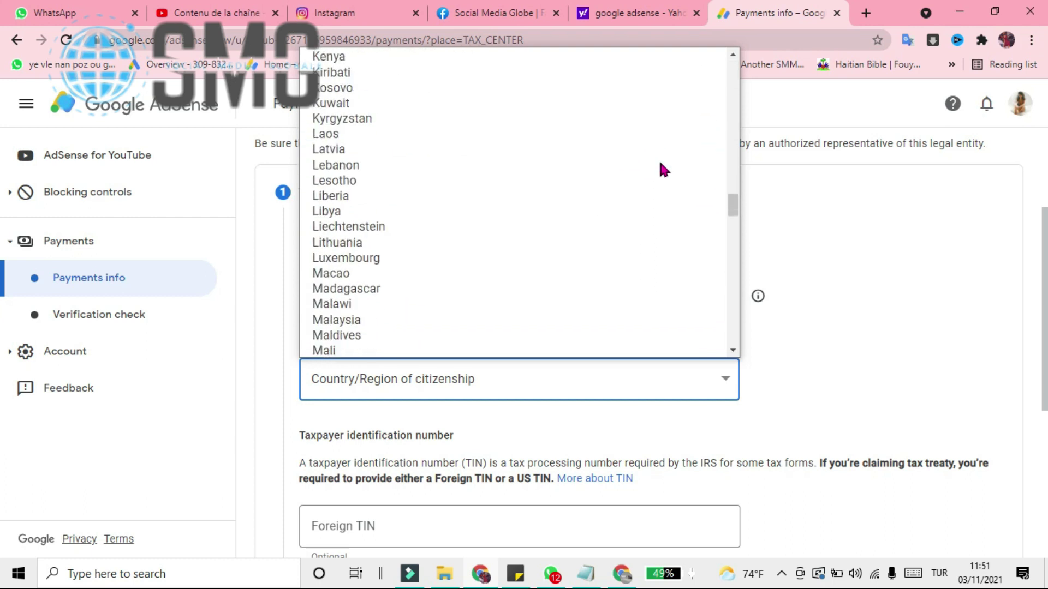
scroll(661, 165, up, 6)
scroll(660, 166, up, 3)
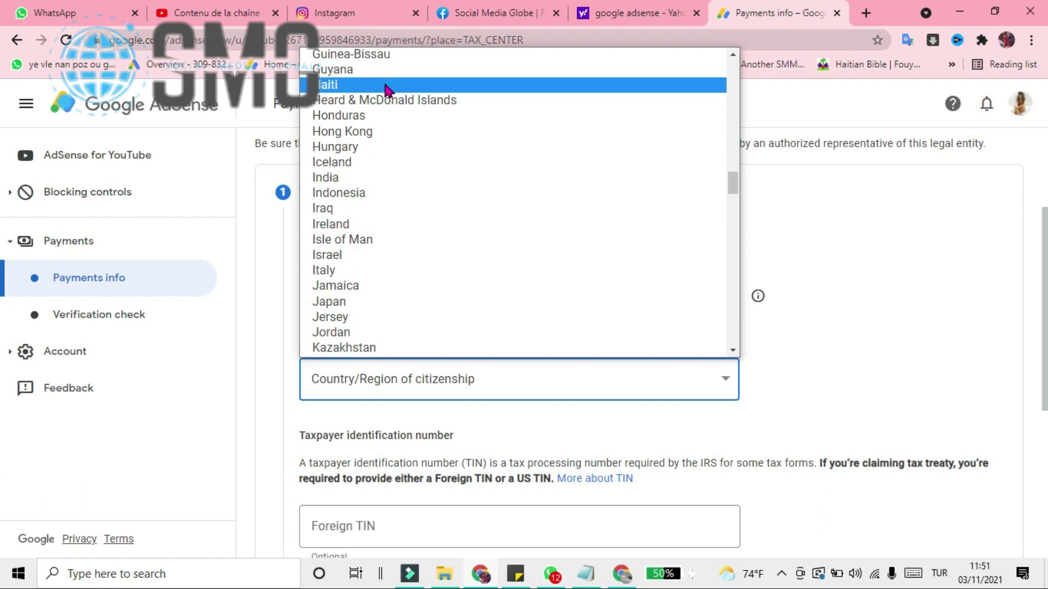
click(386, 86)
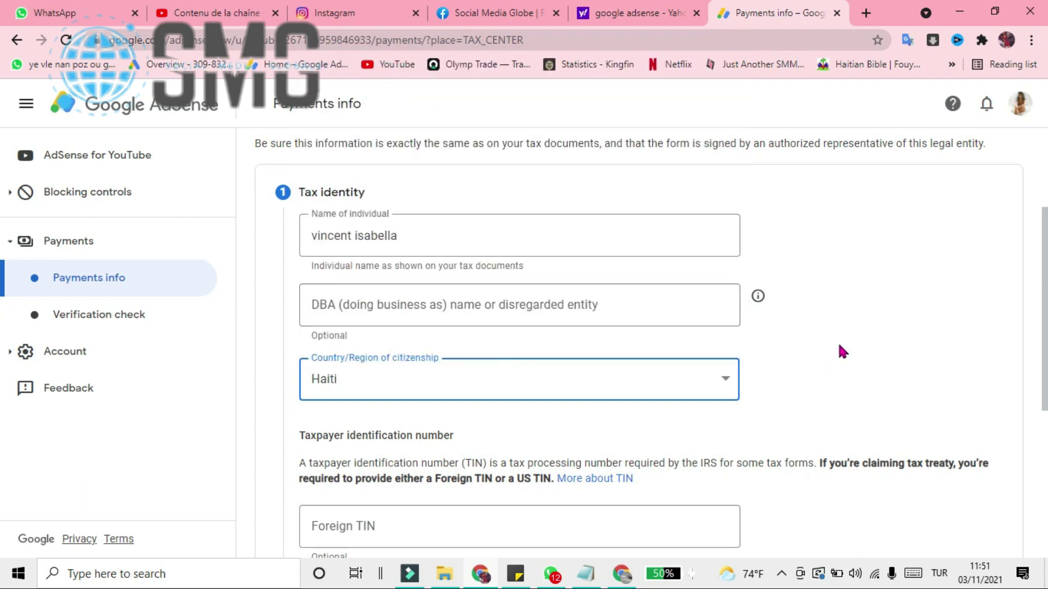
scroll(839, 345, down, 4)
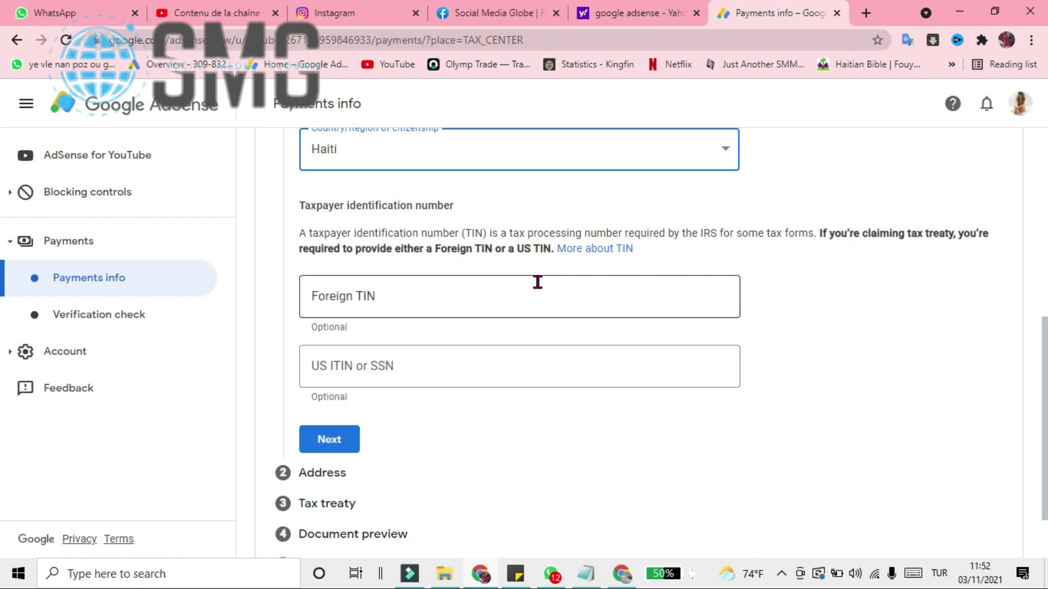
click(342, 441)
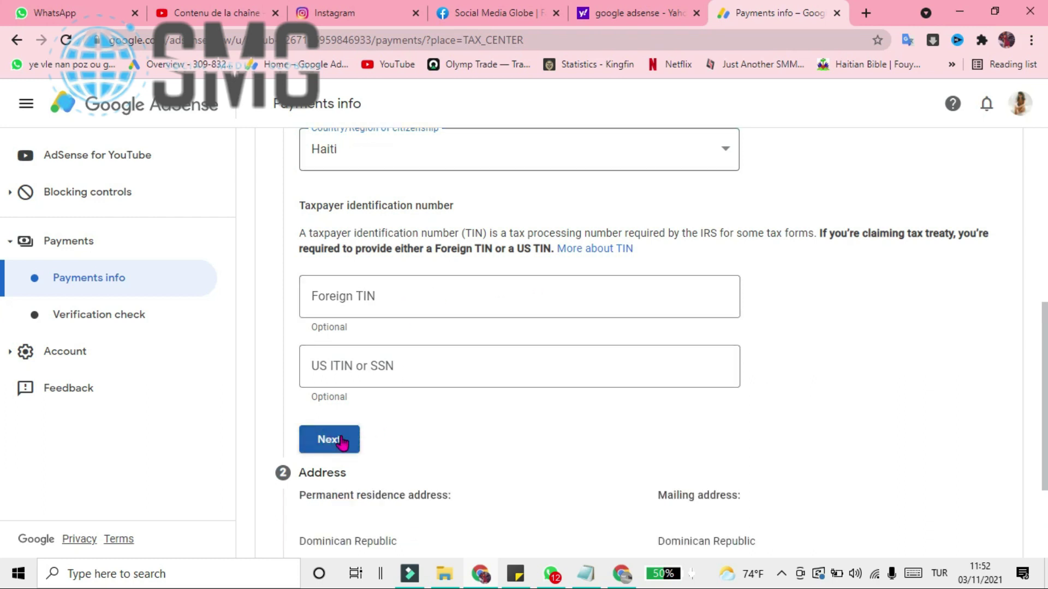
- Tick 'Mailing address is same as permanent residence address'
scroll(500, 382, down, 3)
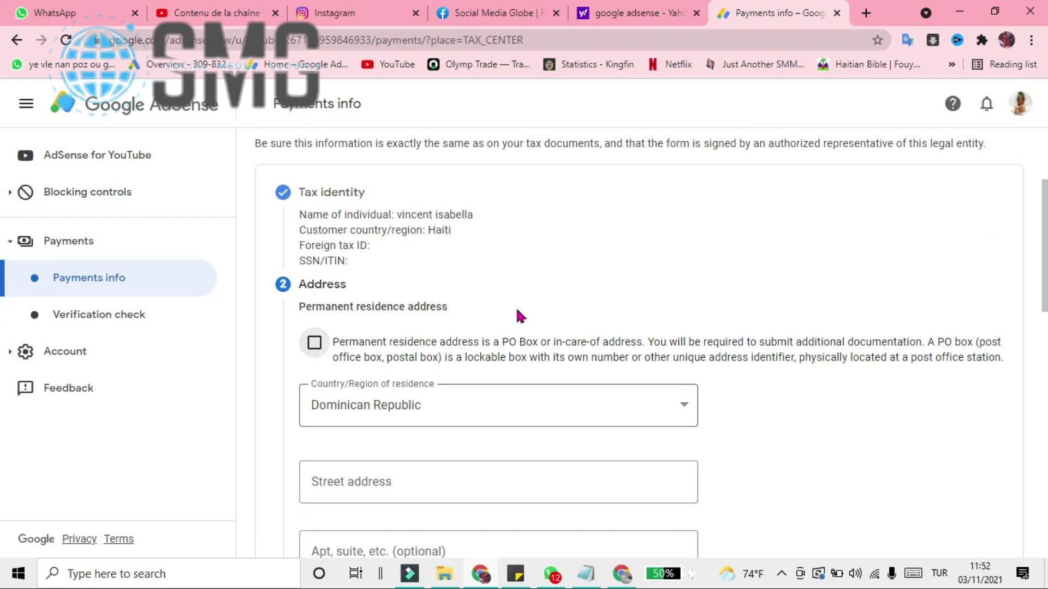
scroll(535, 245, down, 9)
scroll(534, 245, up, 6)
scroll(533, 245, up, 4)
scroll(590, 322, down, 7)
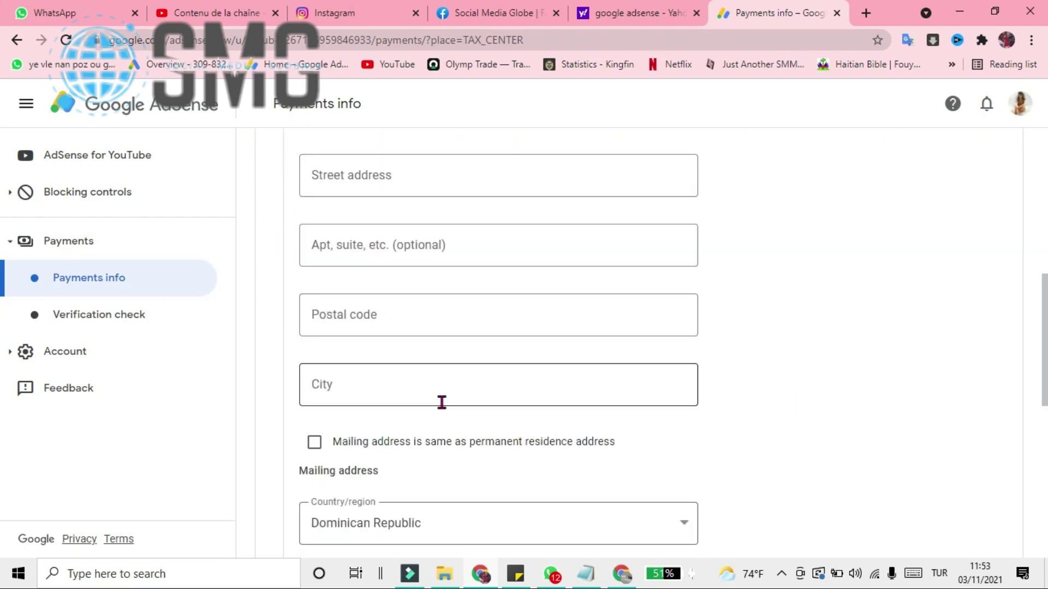
click(316, 367)
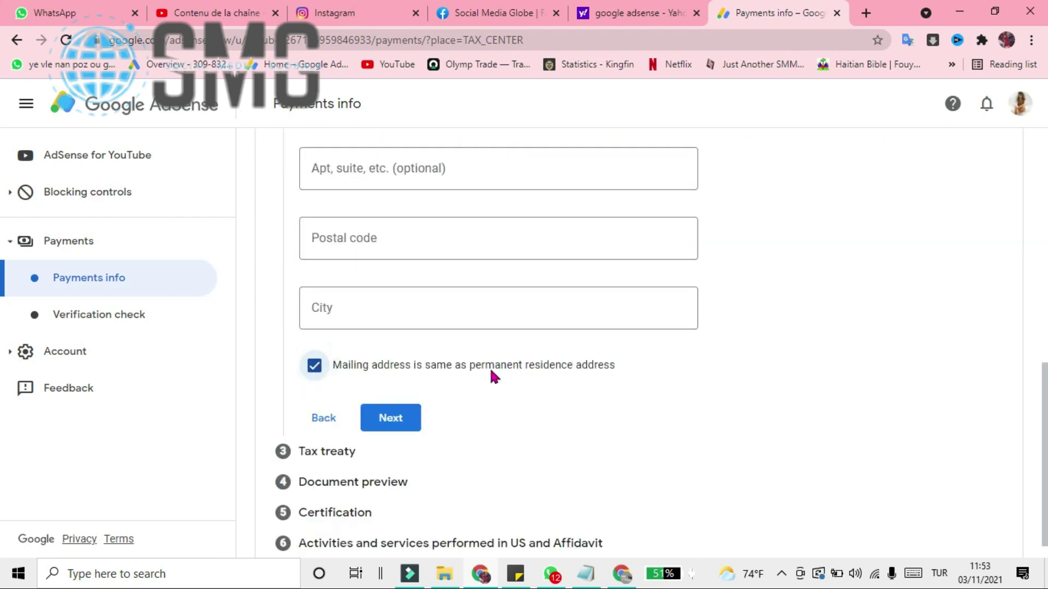
- Choose Haiti as the Country/Region of residence
scroll(612, 304, up, 7)
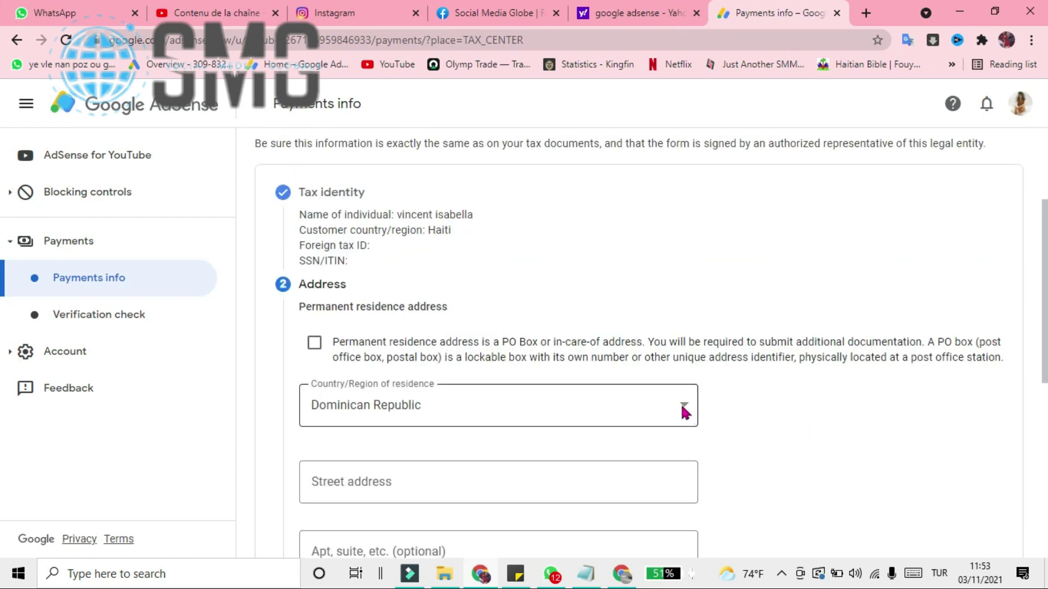
click(620, 416)
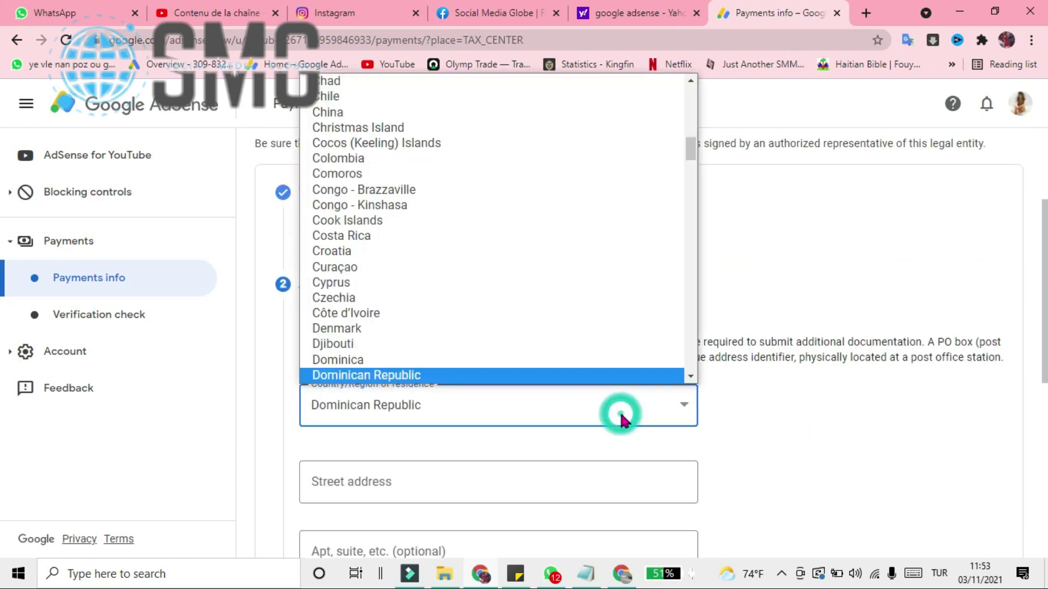
scroll(606, 257, down, 15)
scroll(473, 279, up, 2)
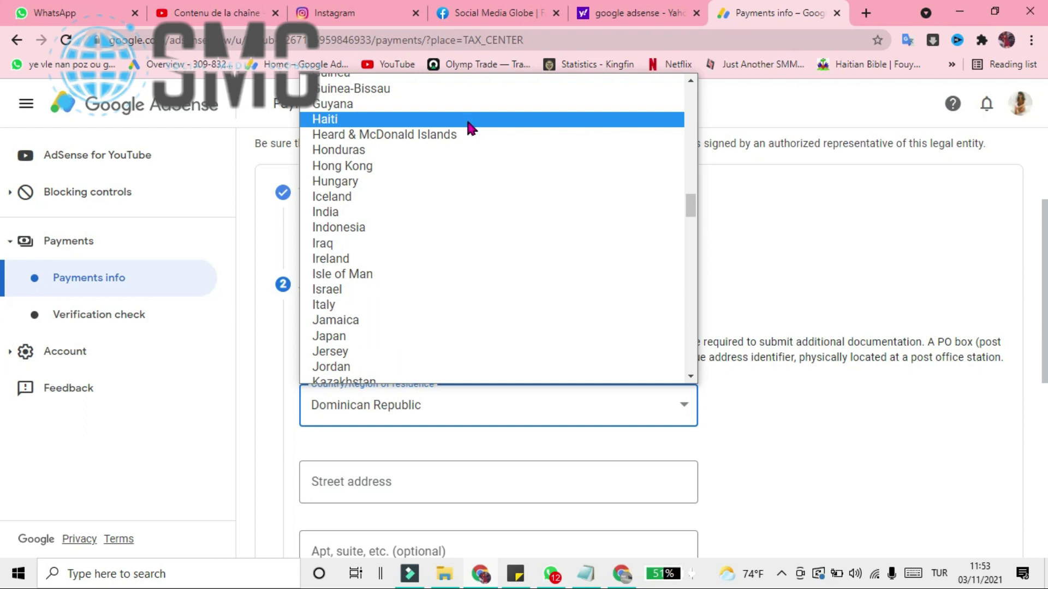
click(469, 123)
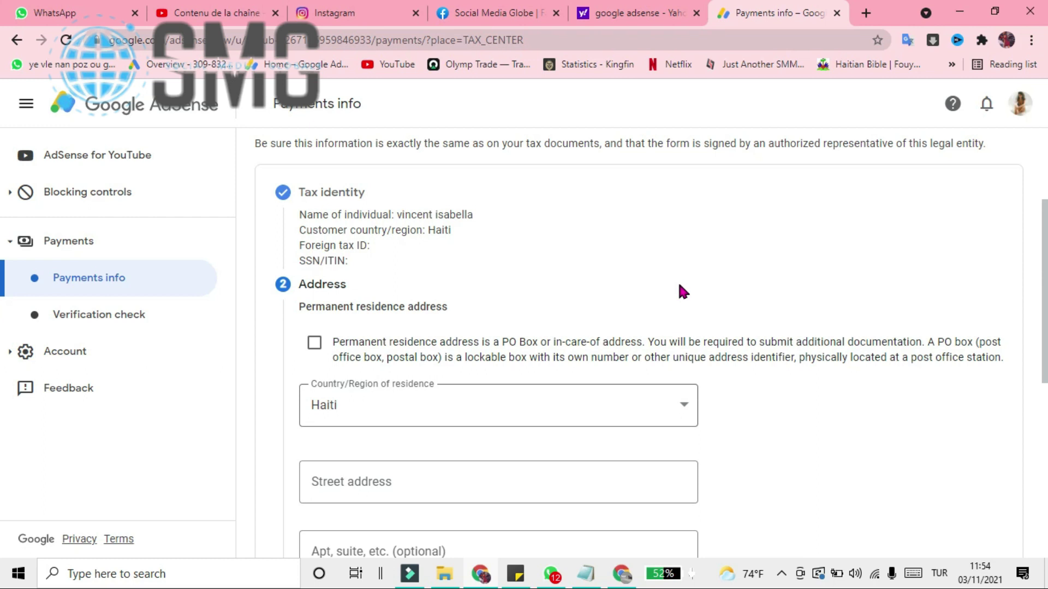
scroll(496, 513, down, 3)
- Enter the residence's street address in the Street address field
click(512, 341)
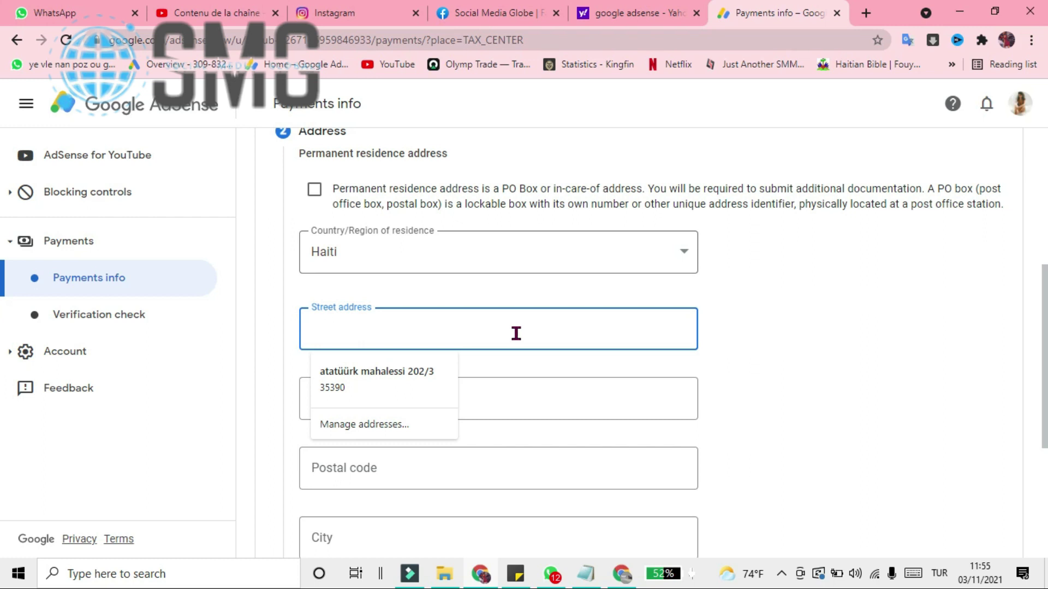
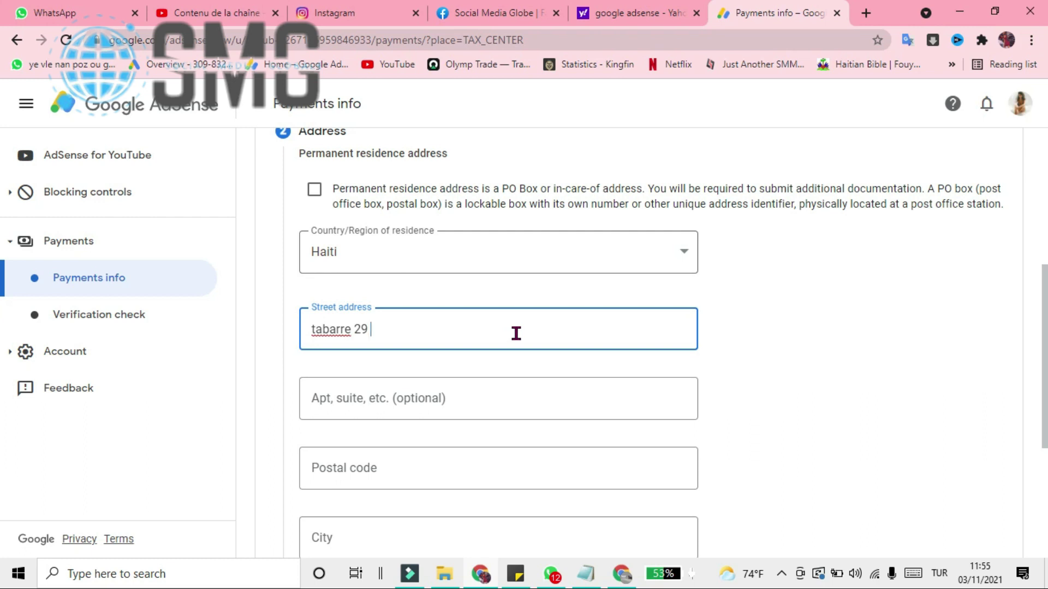
click(501, 406)
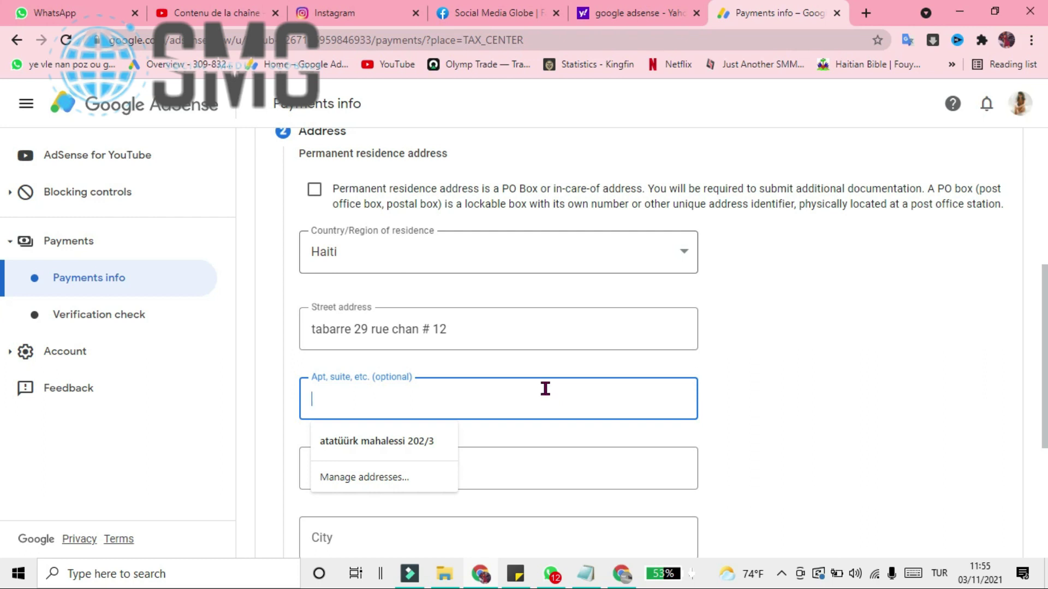
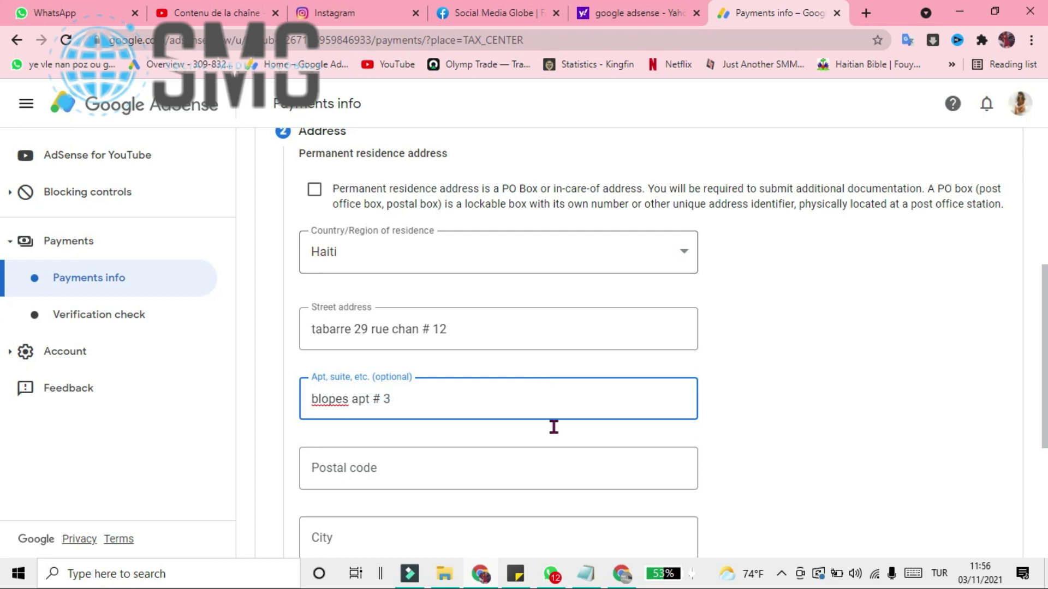
- Fill in the apartment line, then dismiss the saved-address suggestions on the Postal code field
click(536, 473)
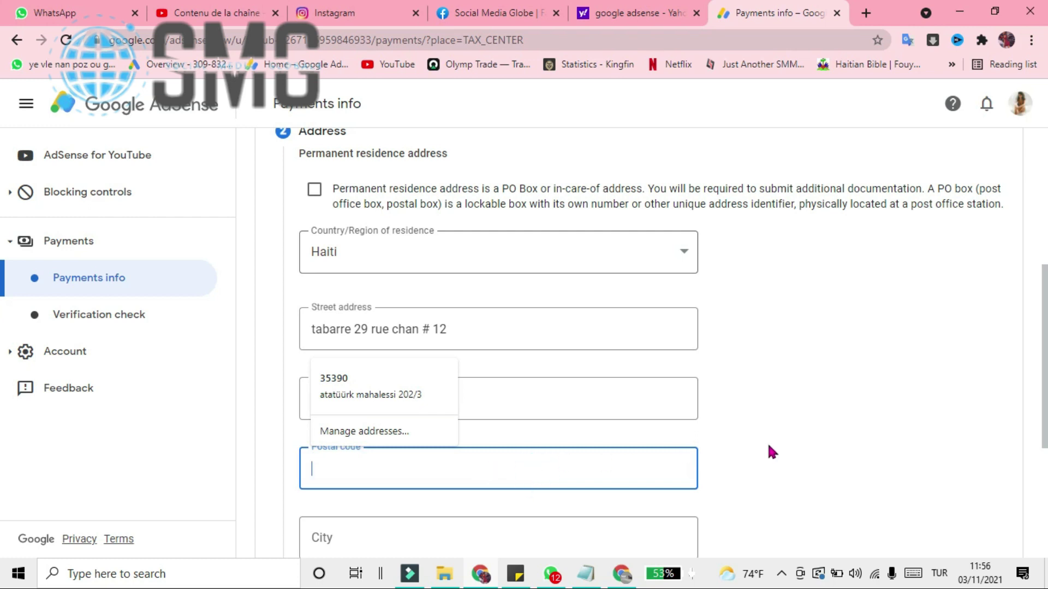
click(848, 440)
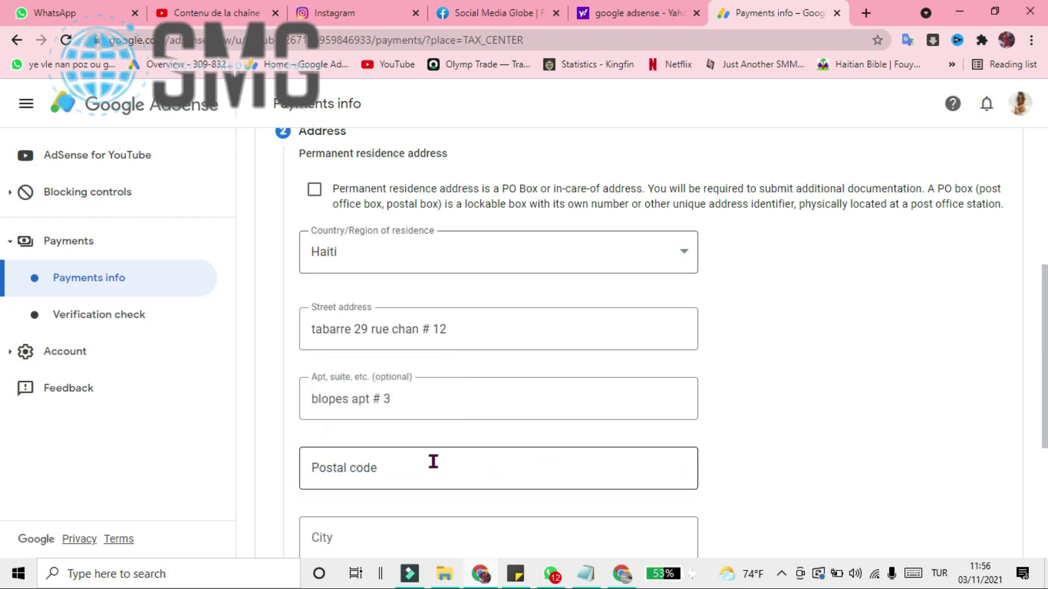
scroll(825, 432, down, 3)
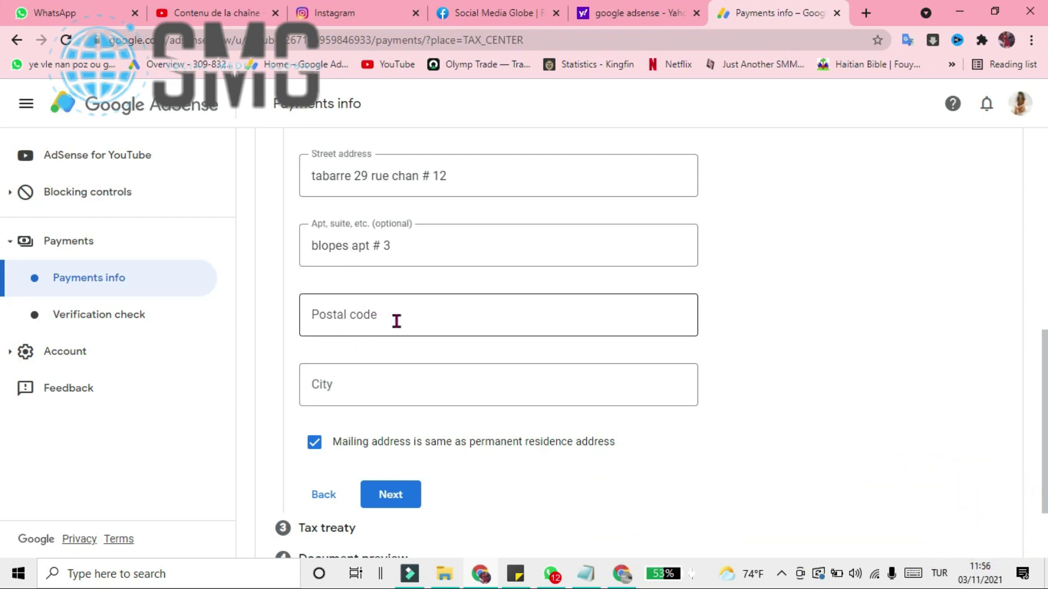
- In a new tab, search for 'code postal port au prince'
click(865, 15)
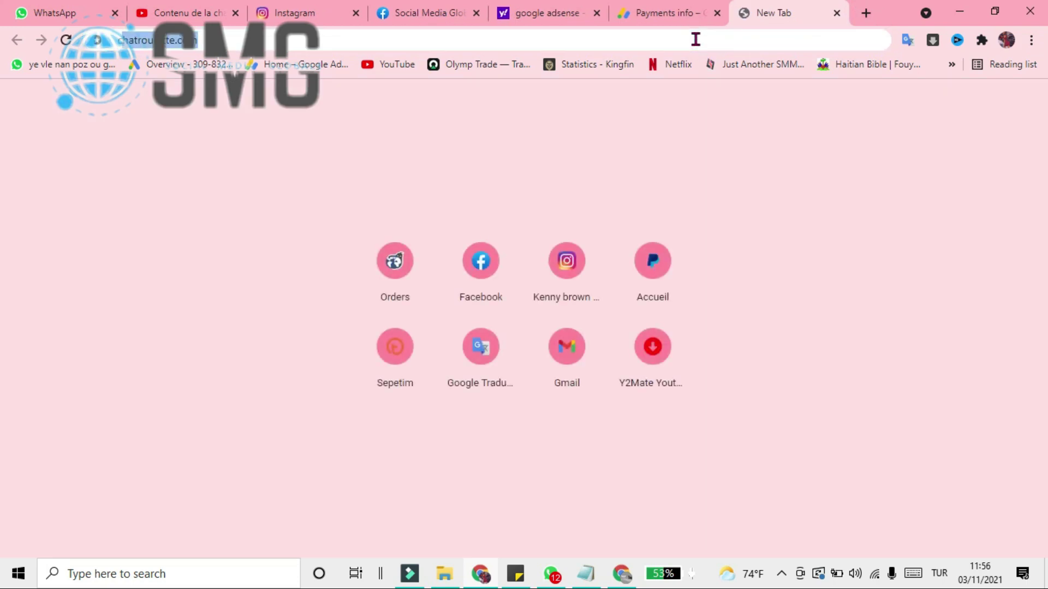
text(code pose)
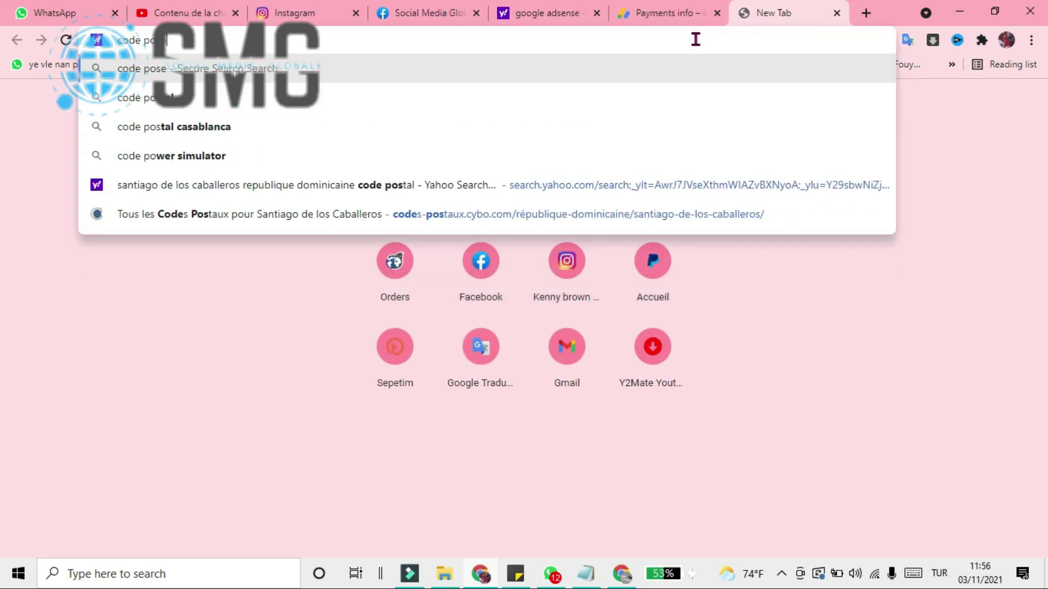
key(BackSpace)
text(tal port au prince)
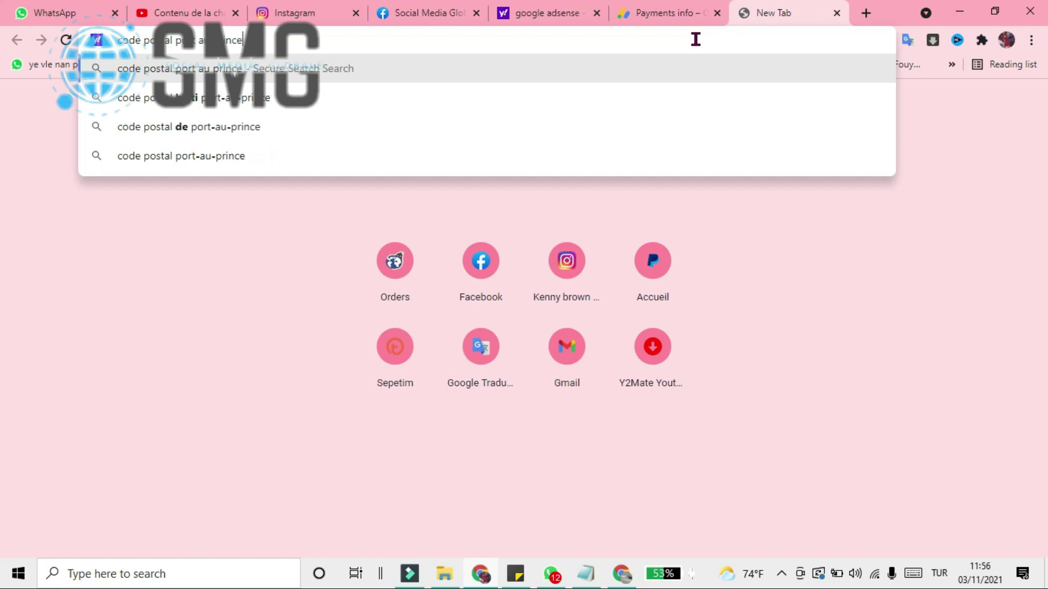
key(Return)
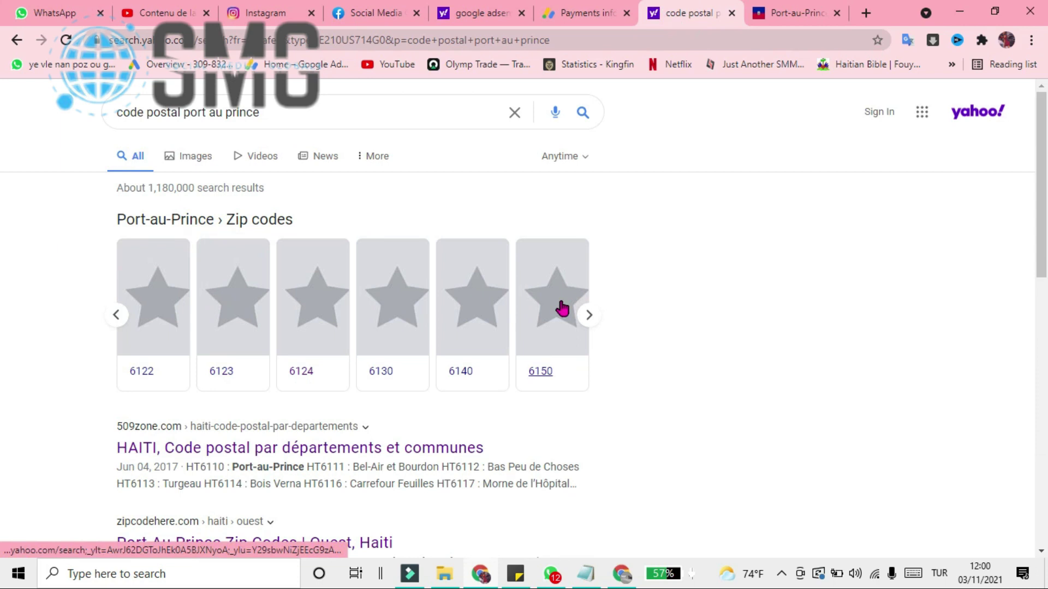
- Open the 509zone.com article listing Haiti postal codes by department
scroll(562, 308, down, 7)
scroll(559, 296, up, 3)
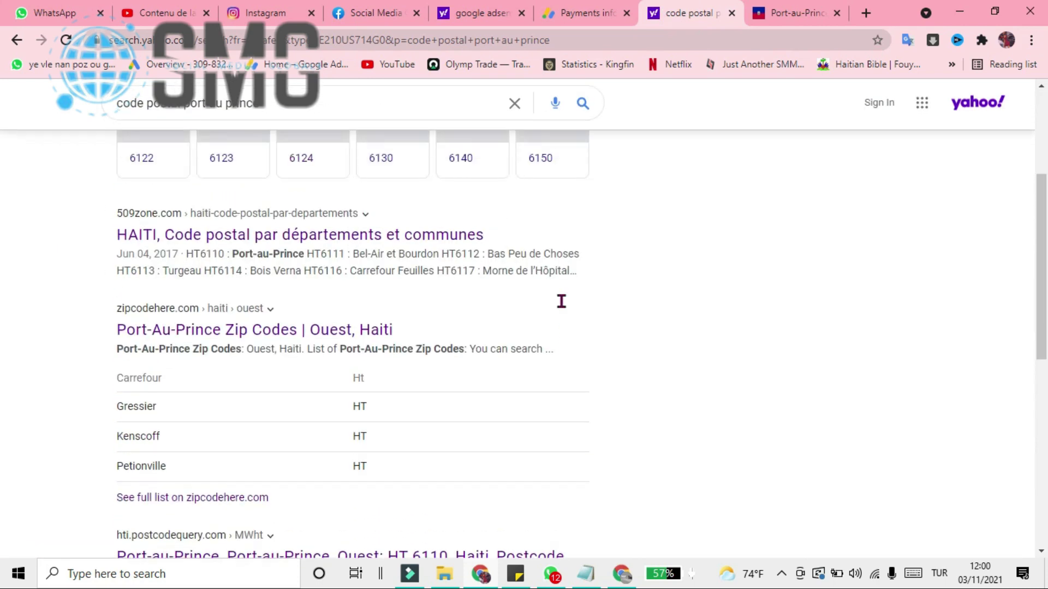
scroll(561, 301, up, 4)
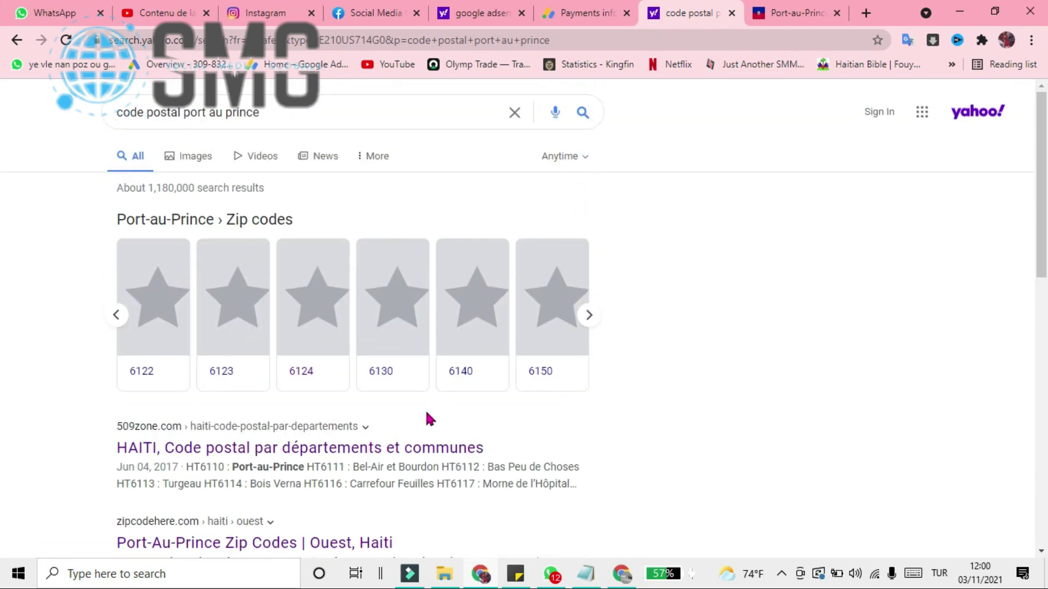
click(400, 451)
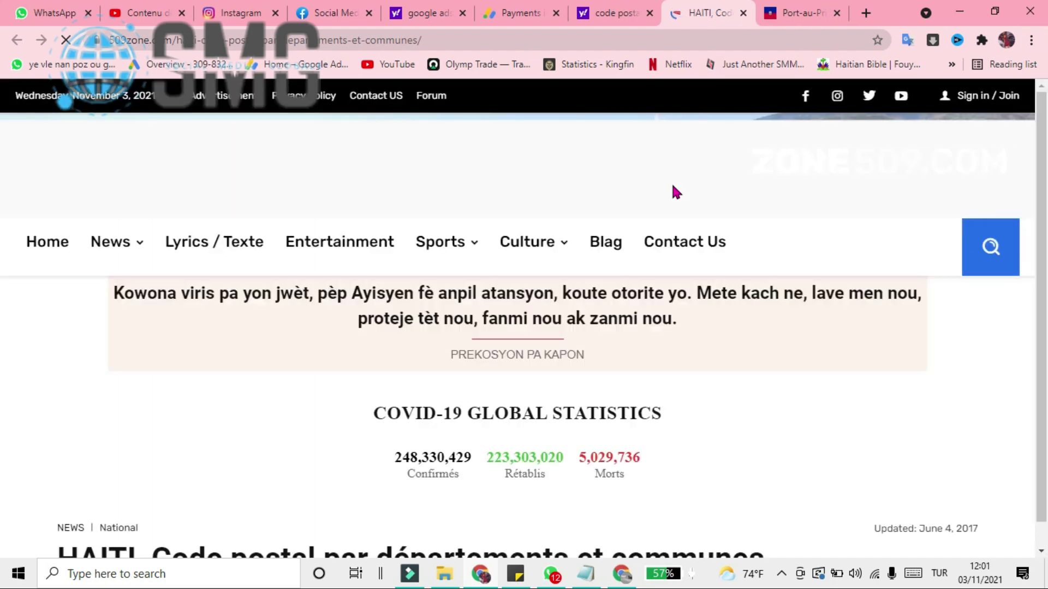
- Select Port-au-Prince's postal code 6110 under Département de l'Ouest
scroll(564, 333, down, 5)
scroll(564, 329, down, 20)
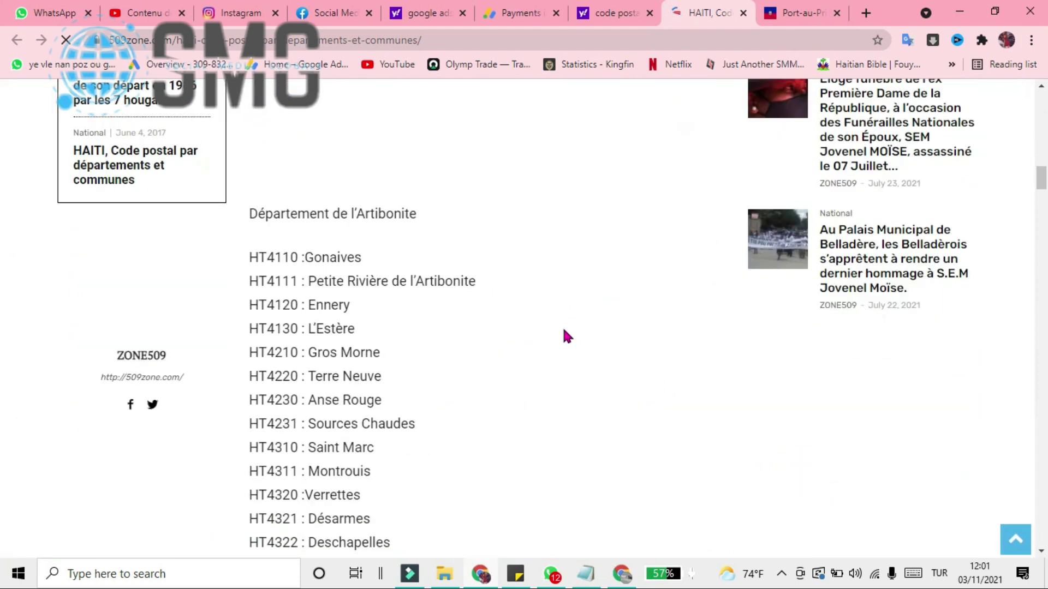
scroll(564, 335, down, 2)
scroll(498, 299, up, 1)
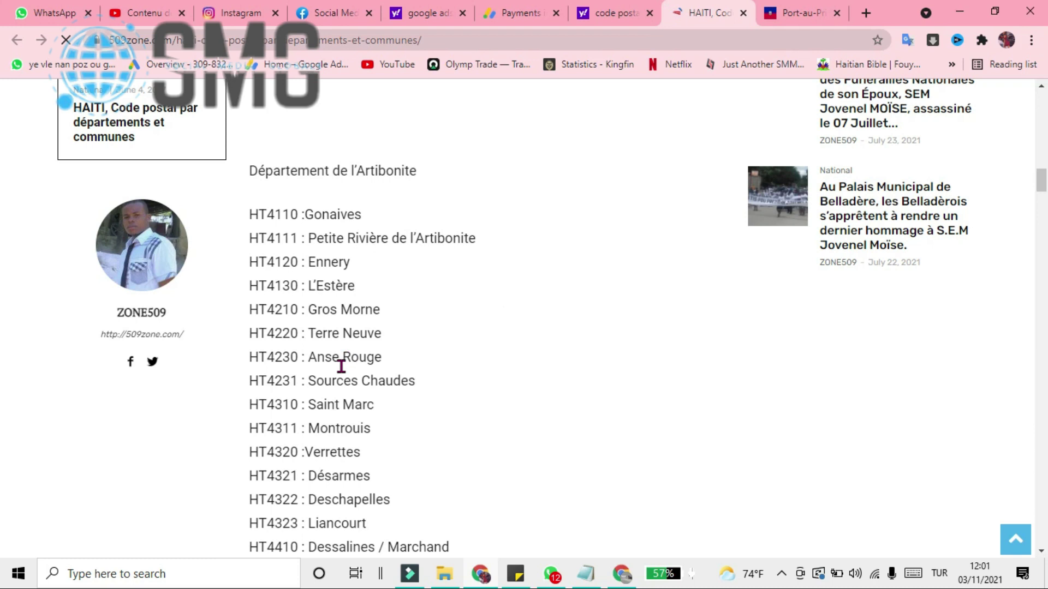
scroll(338, 380, down, 7)
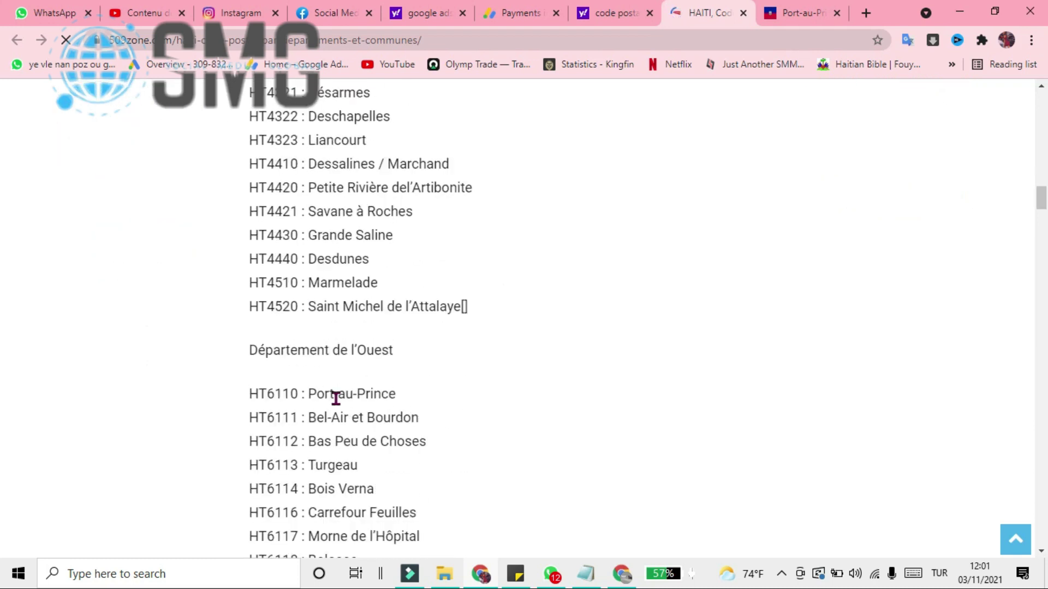
drag(267, 397, 296, 390)
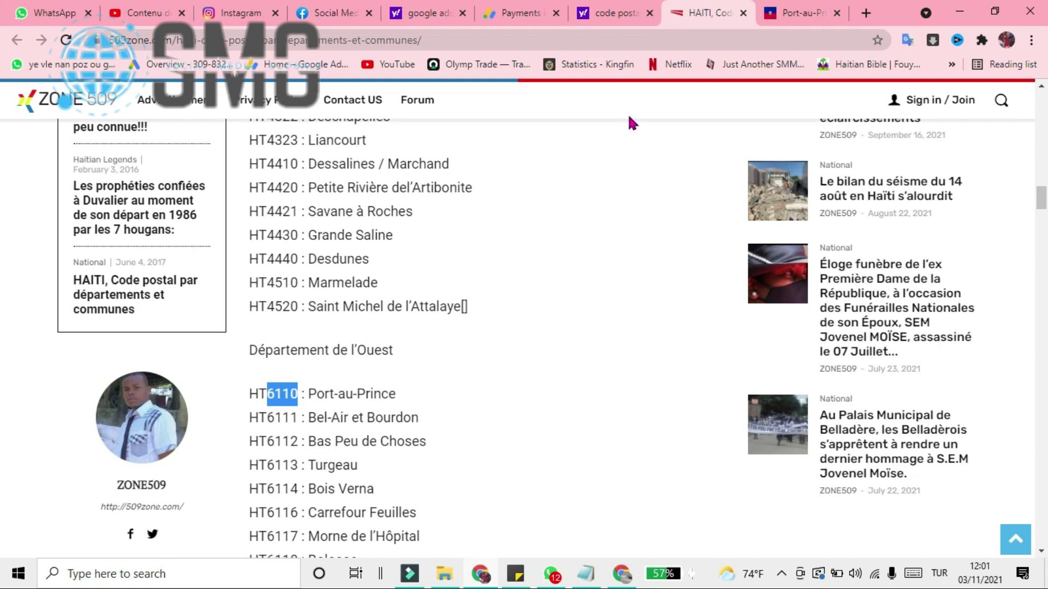
click(517, 6)
- Enter postal code 6110 and city 'port au prince' in the W-8BEN address, then continue
click(311, 315)
double_click(314, 315)
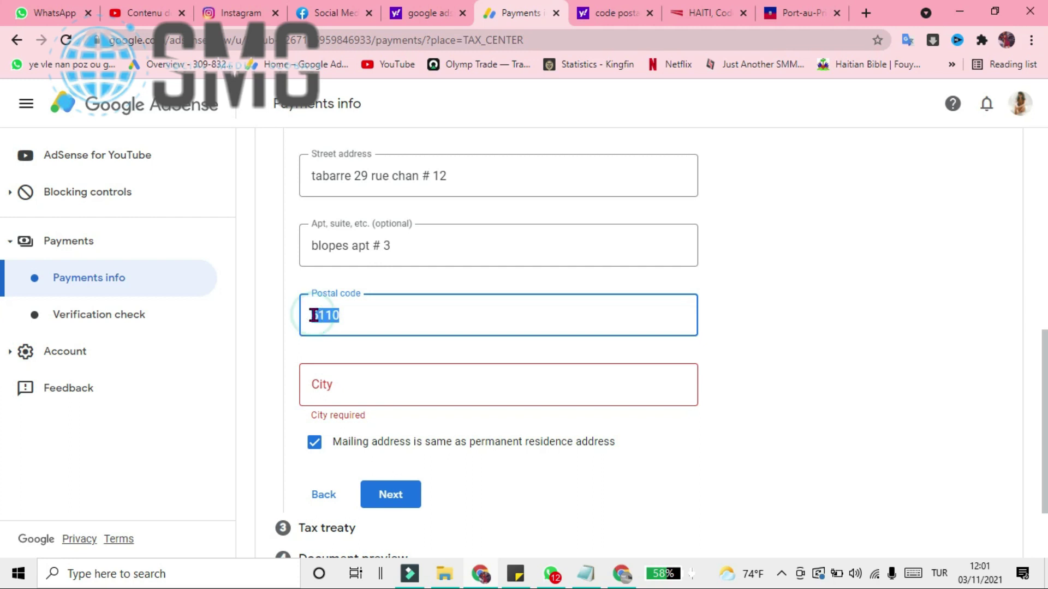
click(448, 395)
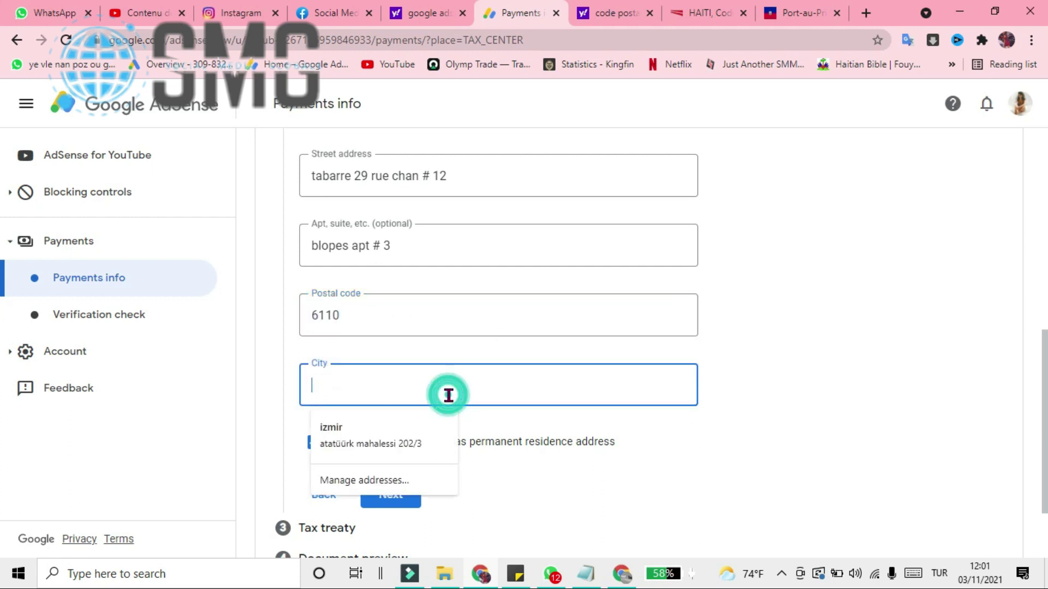
scroll(351, 386, up, 1)
scroll(352, 432, down, 1)
click(338, 387)
text(port au prince)
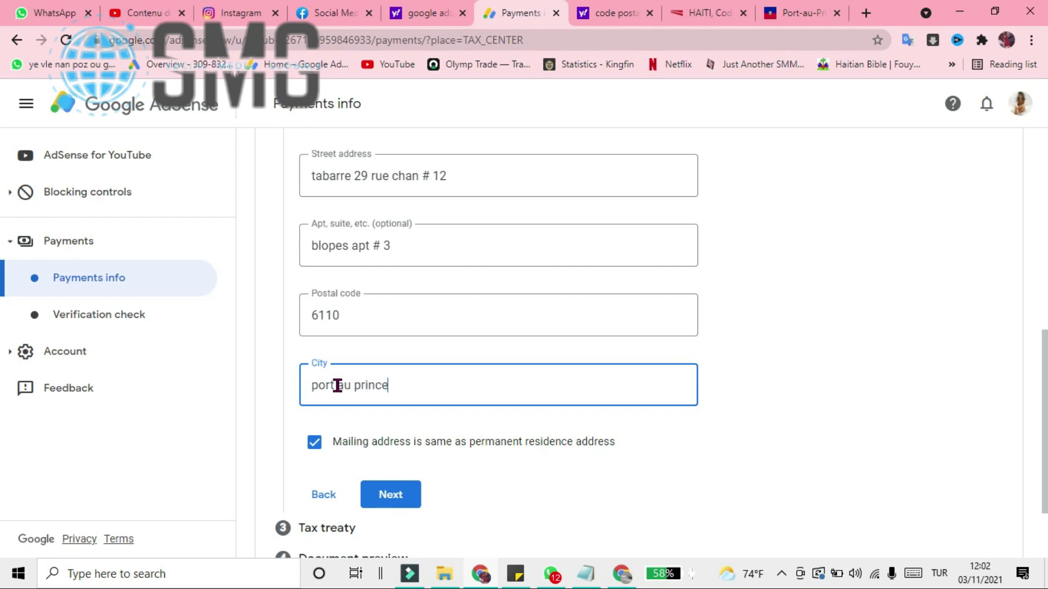
scroll(877, 407, up, 7)
scroll(878, 403, down, 3)
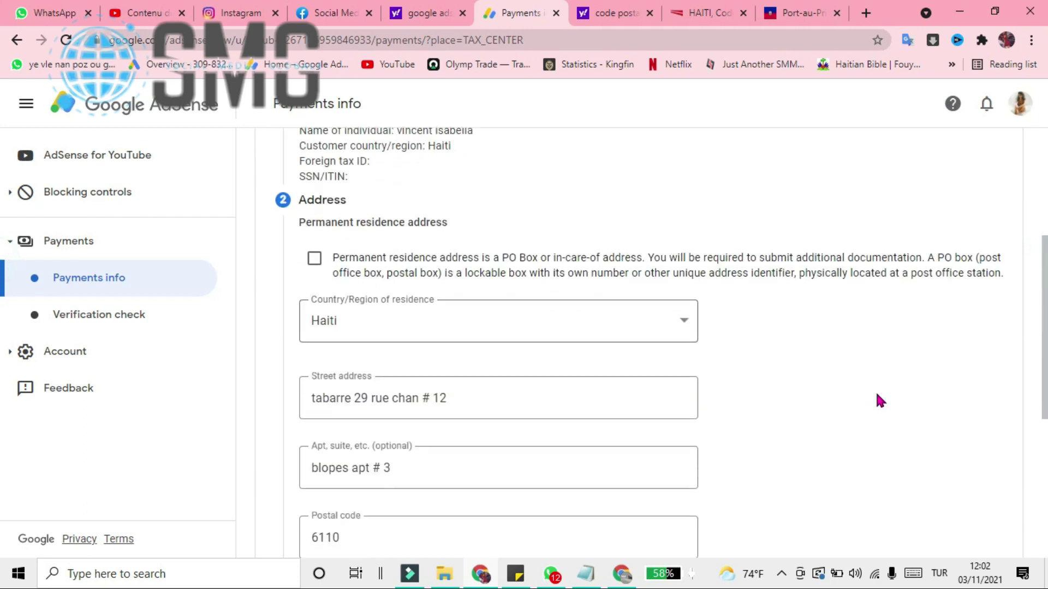
scroll(828, 388, down, 5)
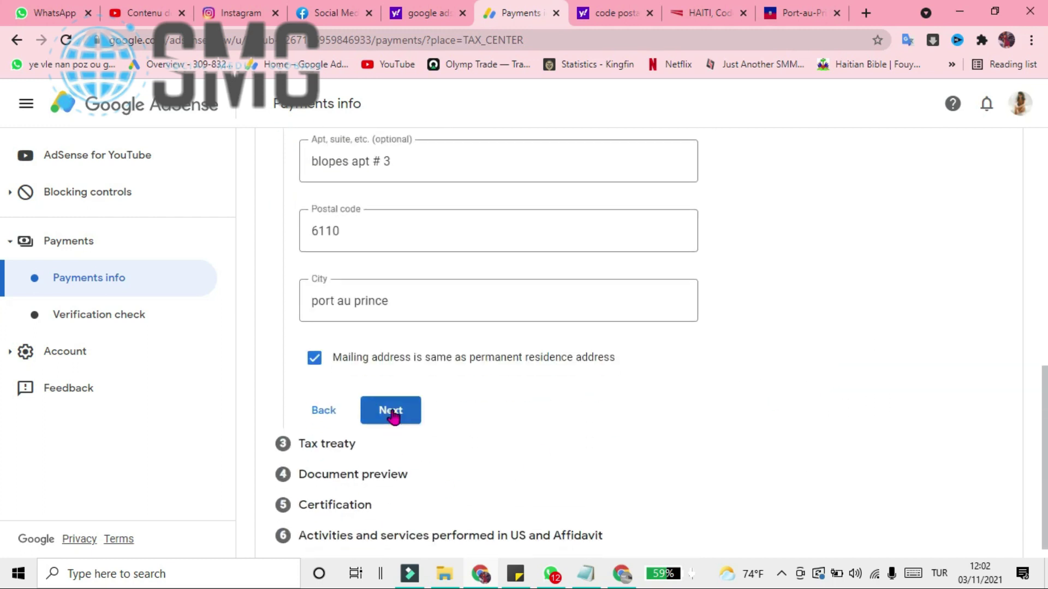
click(392, 416)
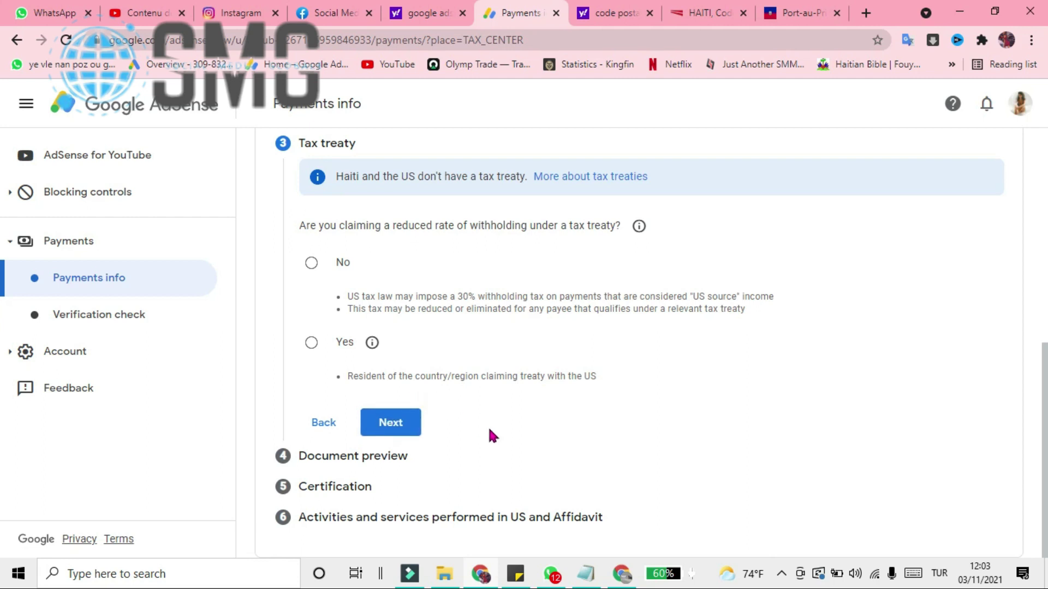
- Select the tax treaty question for translation, answer No to the reduced withholding rate, and continue
double_click(588, 228)
triple_click(588, 228)
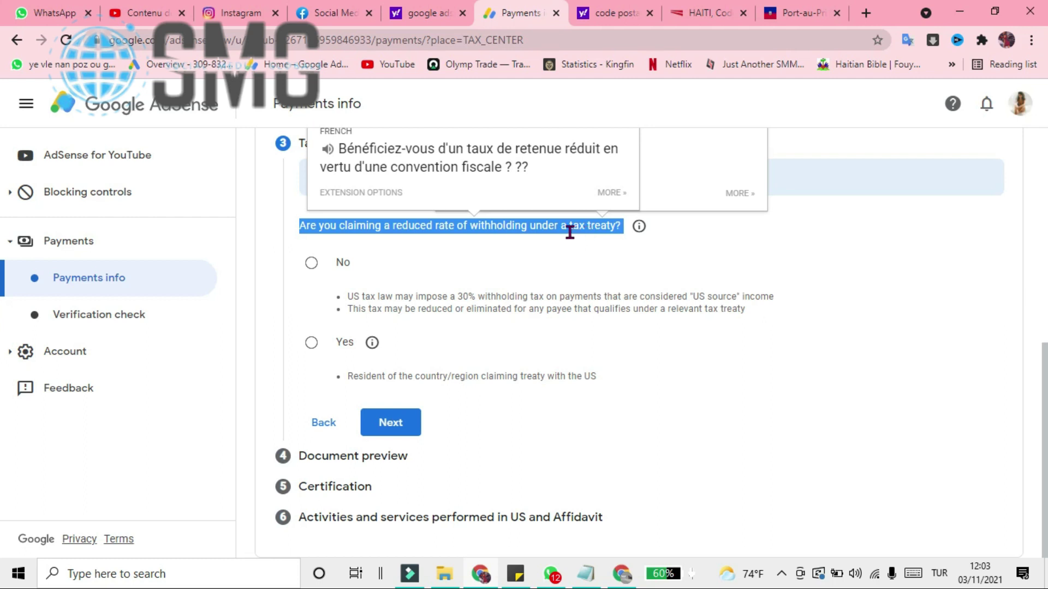
click(533, 262)
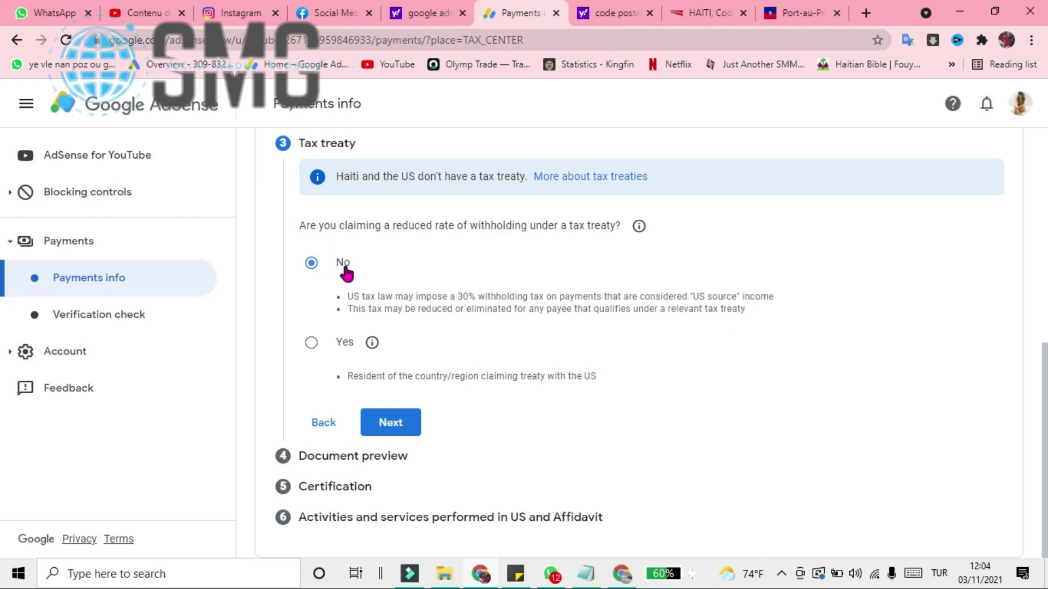
scroll(428, 297, up, 3)
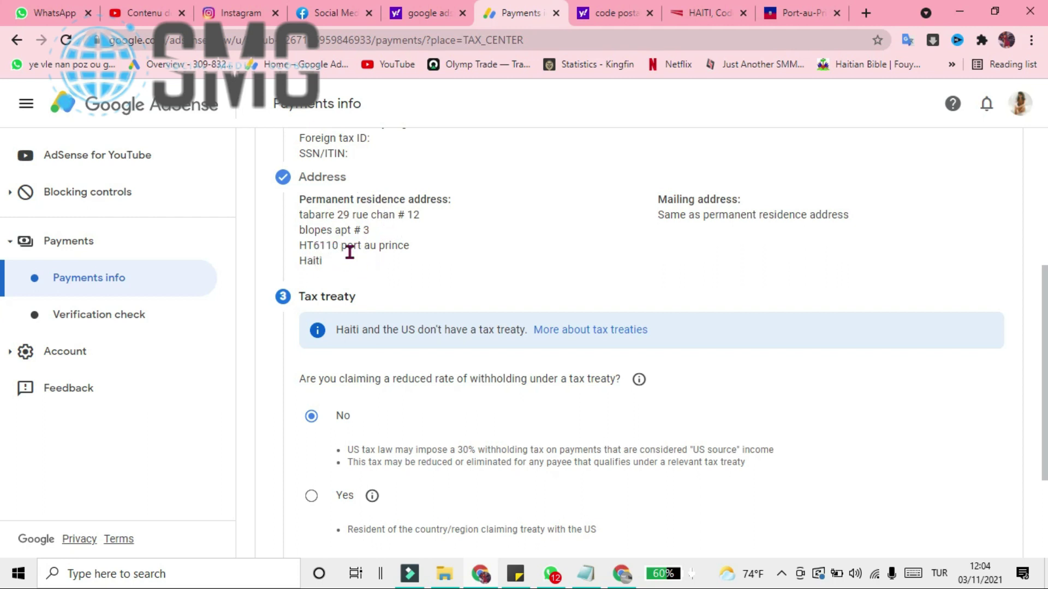
scroll(439, 330, down, 1)
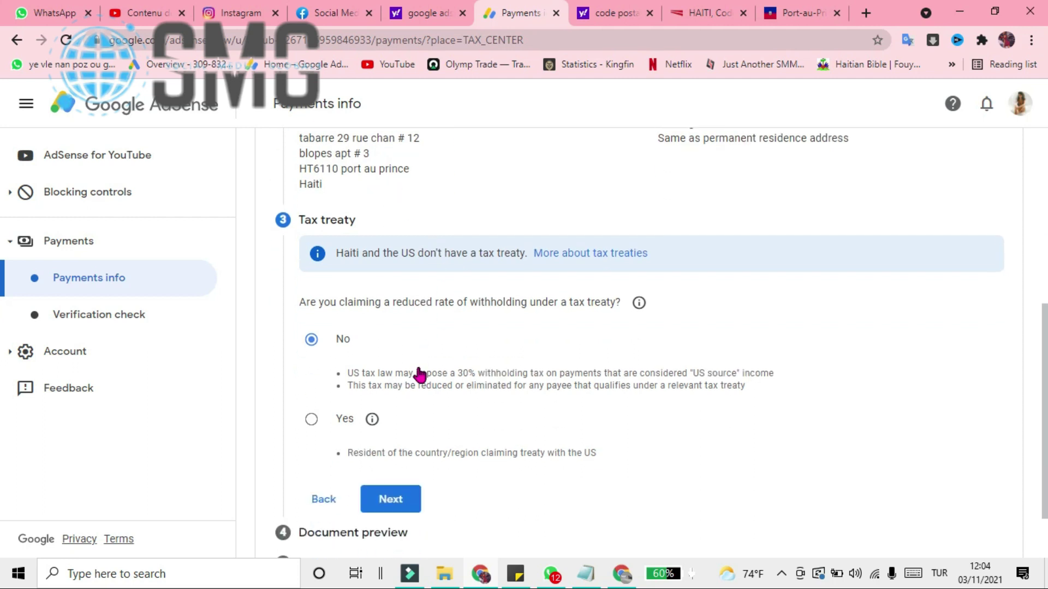
scroll(382, 371, down, 1)
click(407, 430)
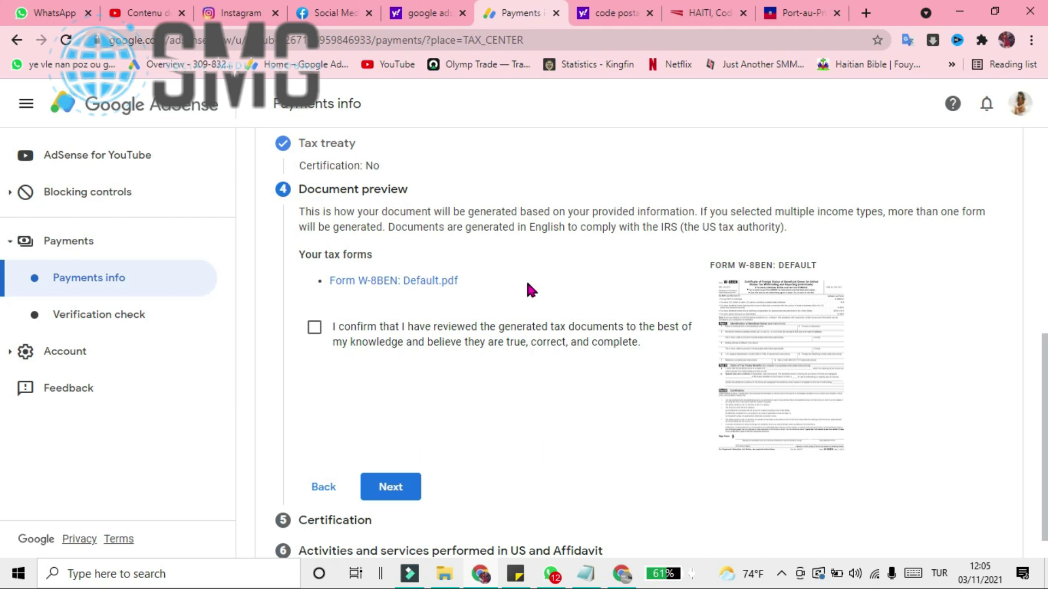
- Confirm the generated W-8BEN tax documents were reviewed and move to Certification
click(315, 329)
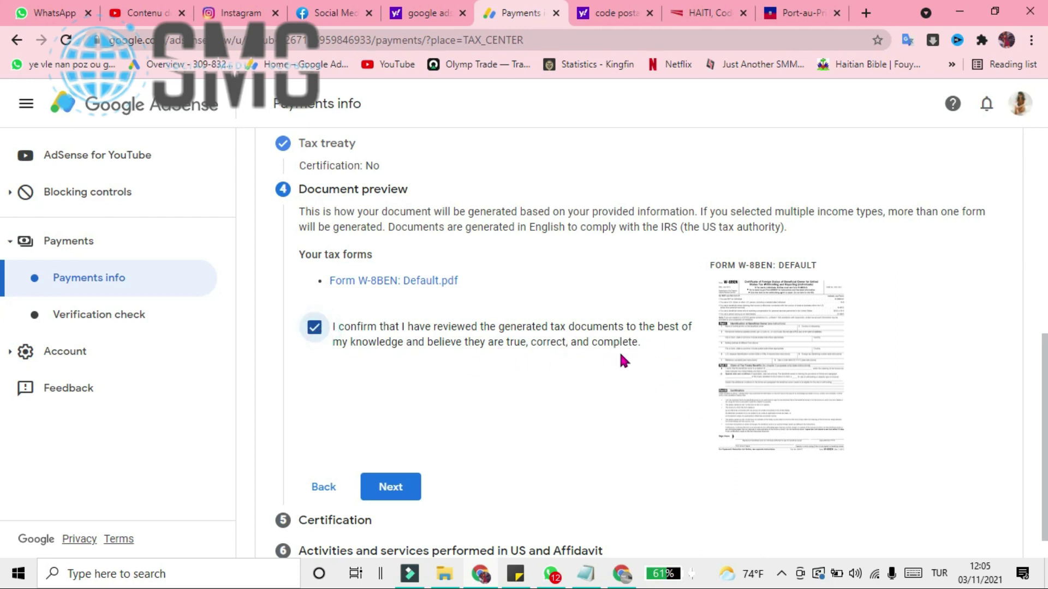
scroll(628, 352, down, 1)
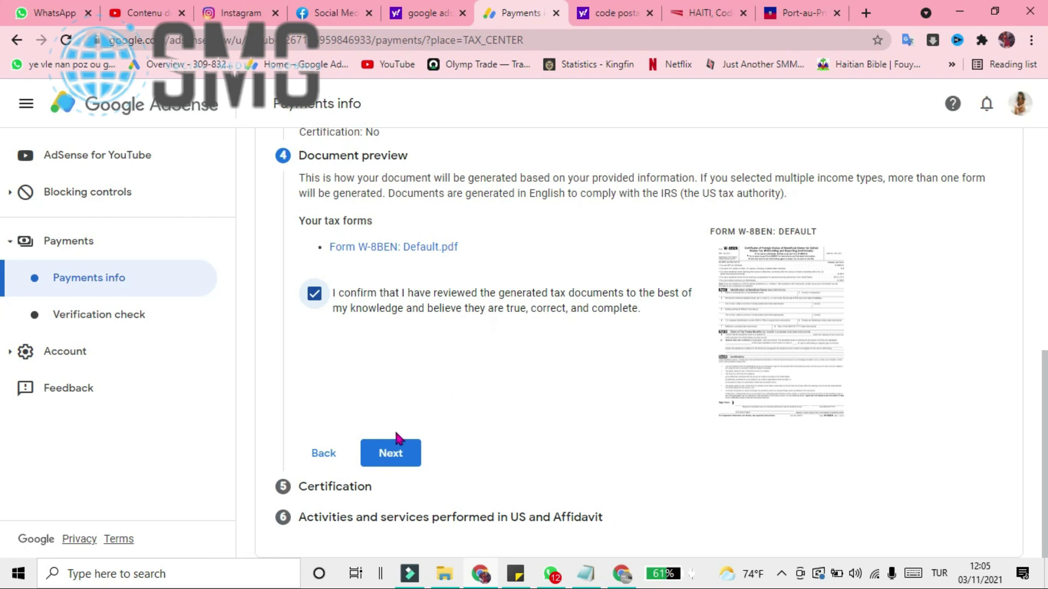
click(388, 460)
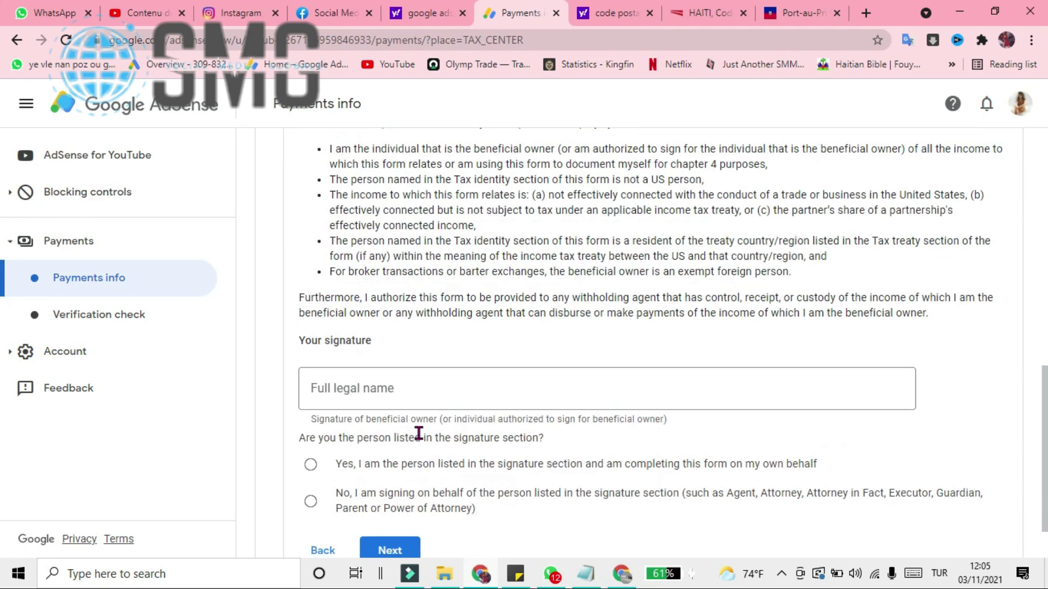
- Sign with the owner's full legal name, confirm being the listed person, and continue
click(413, 389)
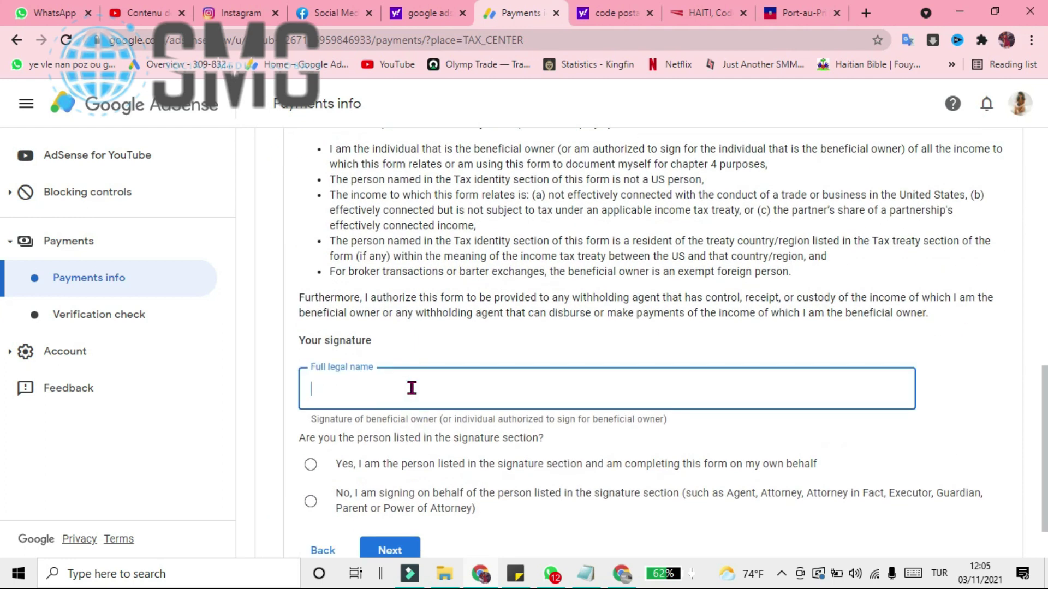
scroll(409, 385, up, 10)
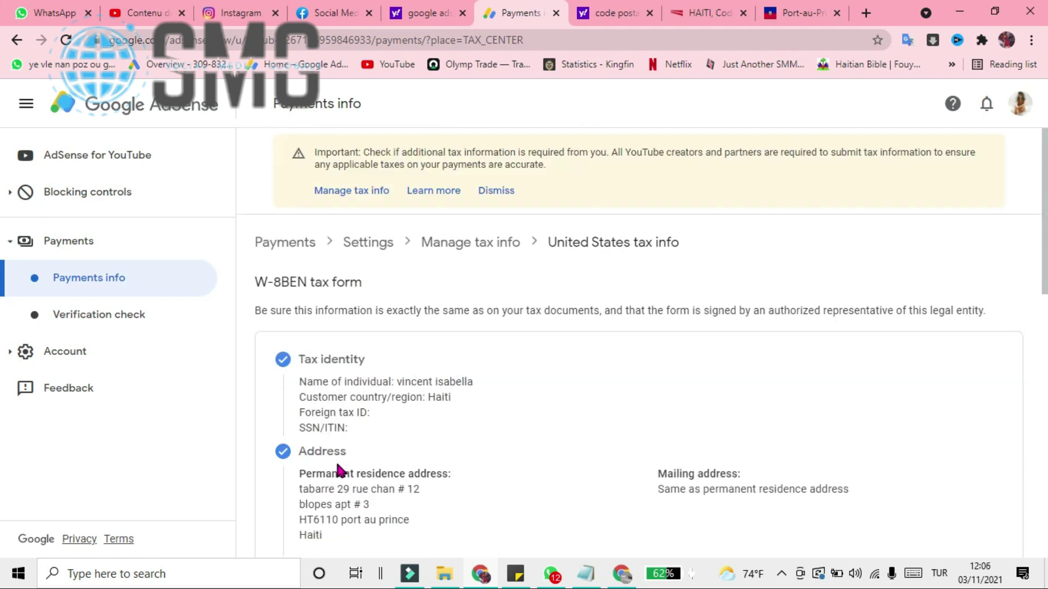
scroll(445, 392, down, 10)
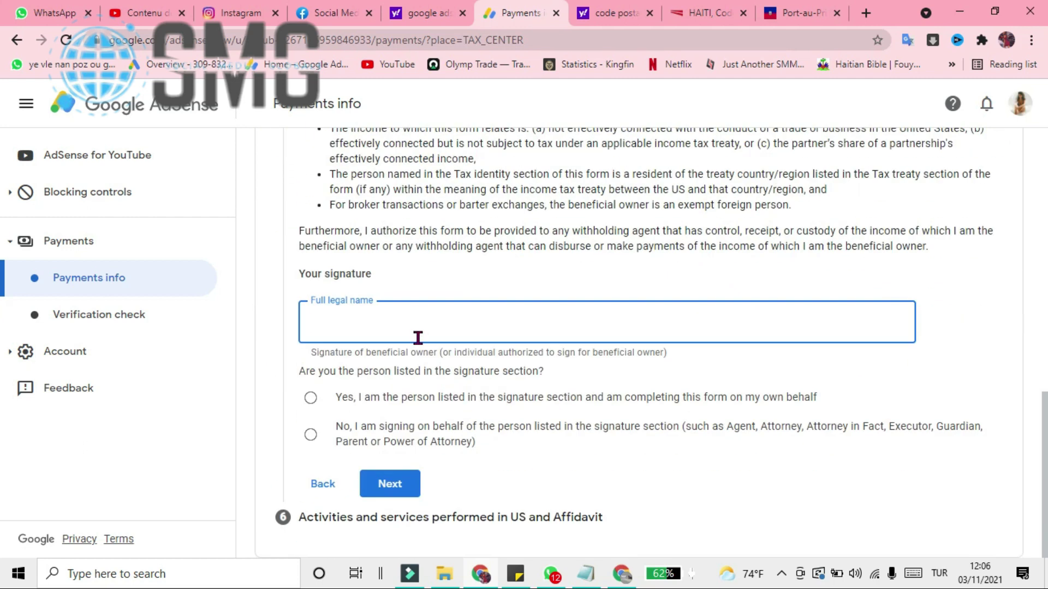
text(ent isabella)
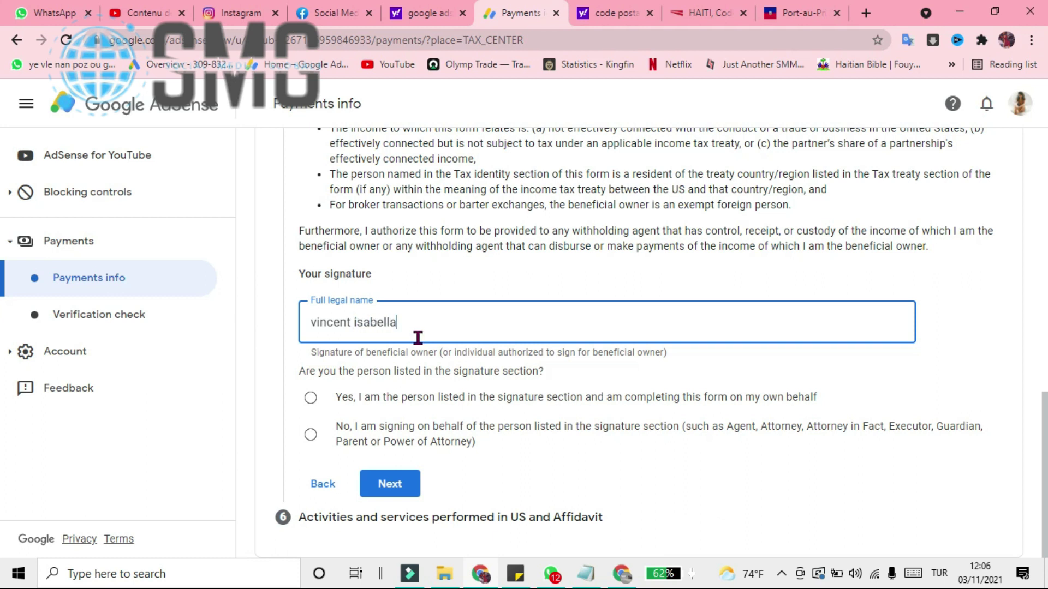
click(310, 401)
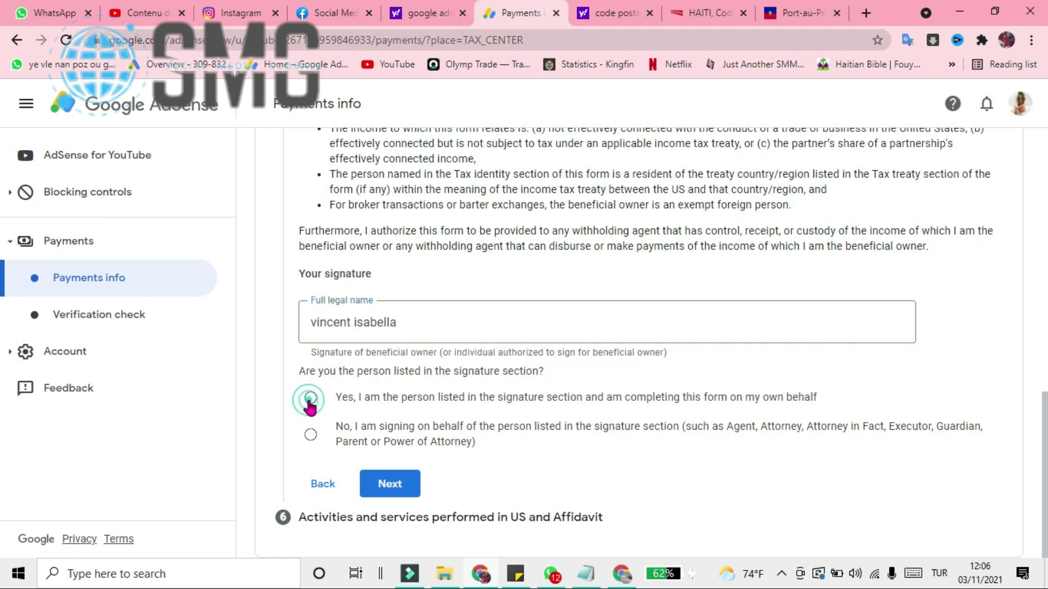
click(390, 485)
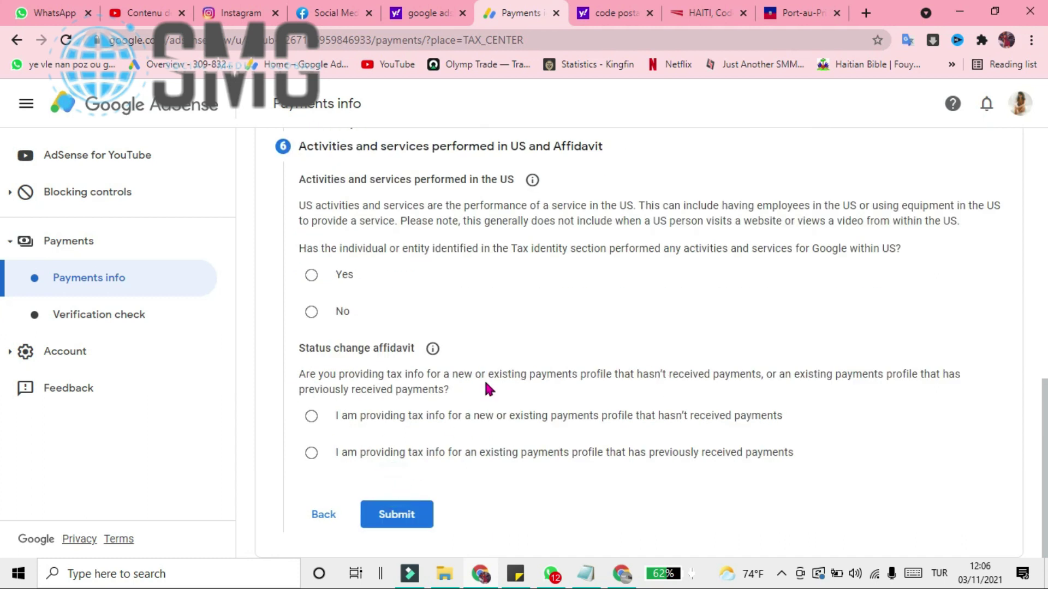
- Answer No to US activities, certify services outside the US, choose 'hasn't received payments', and submit
click(311, 312)
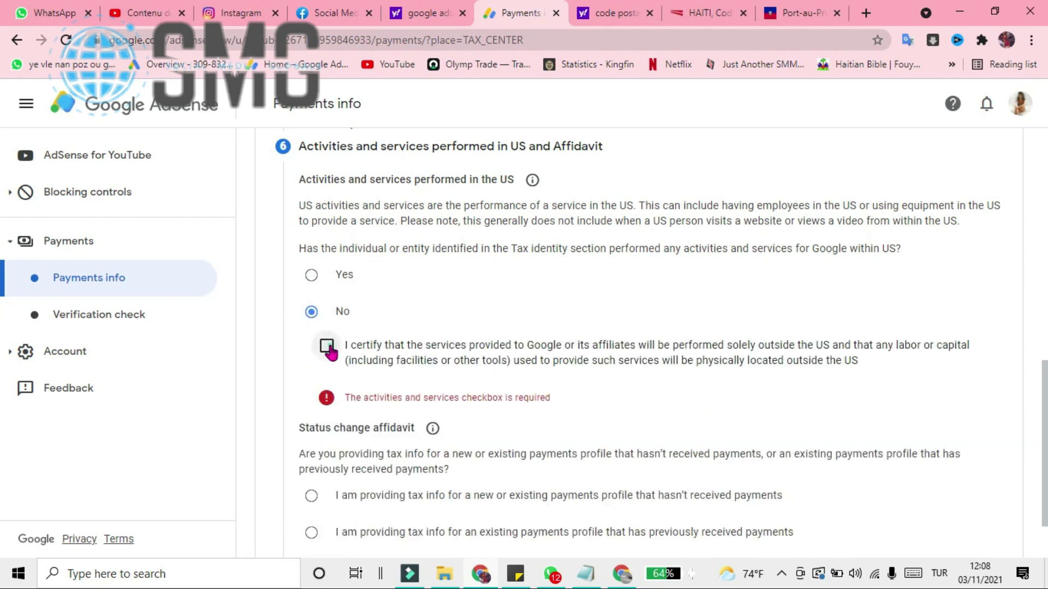
click(327, 345)
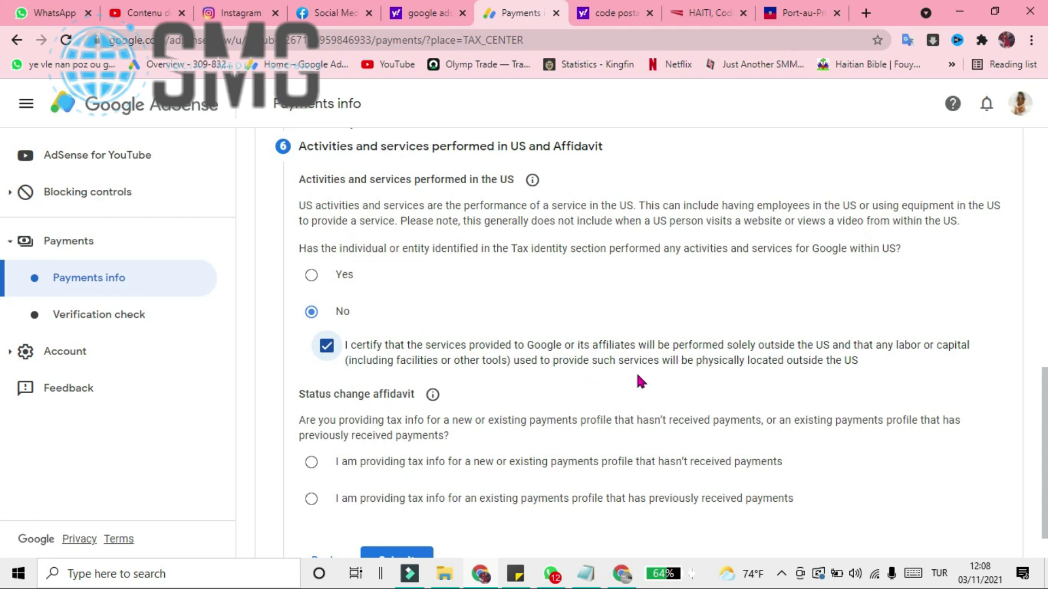
scroll(978, 345, down, 1)
scroll(978, 345, up, 2)
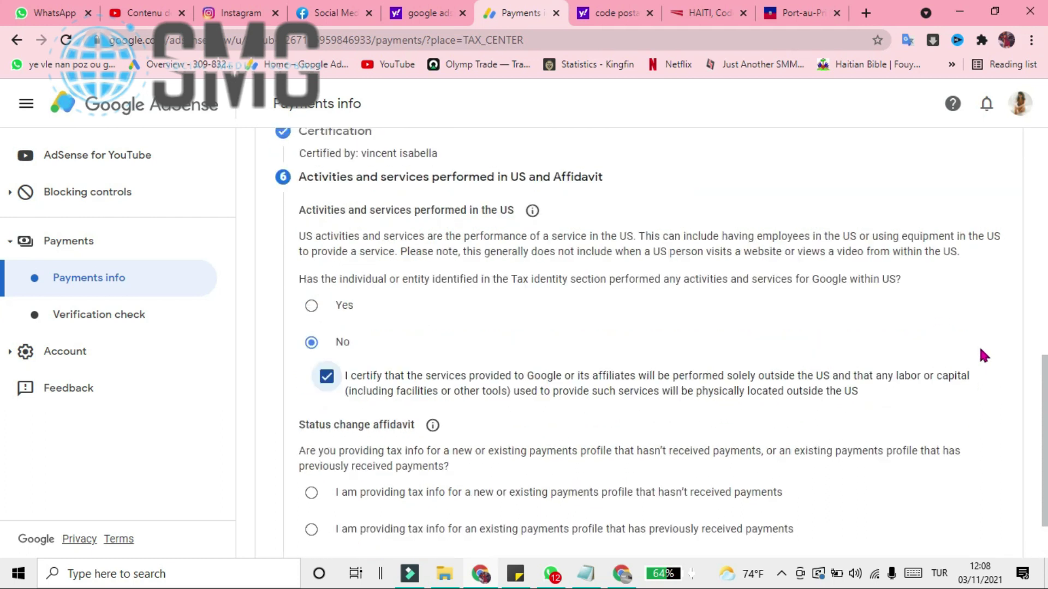
scroll(981, 356, down, 1)
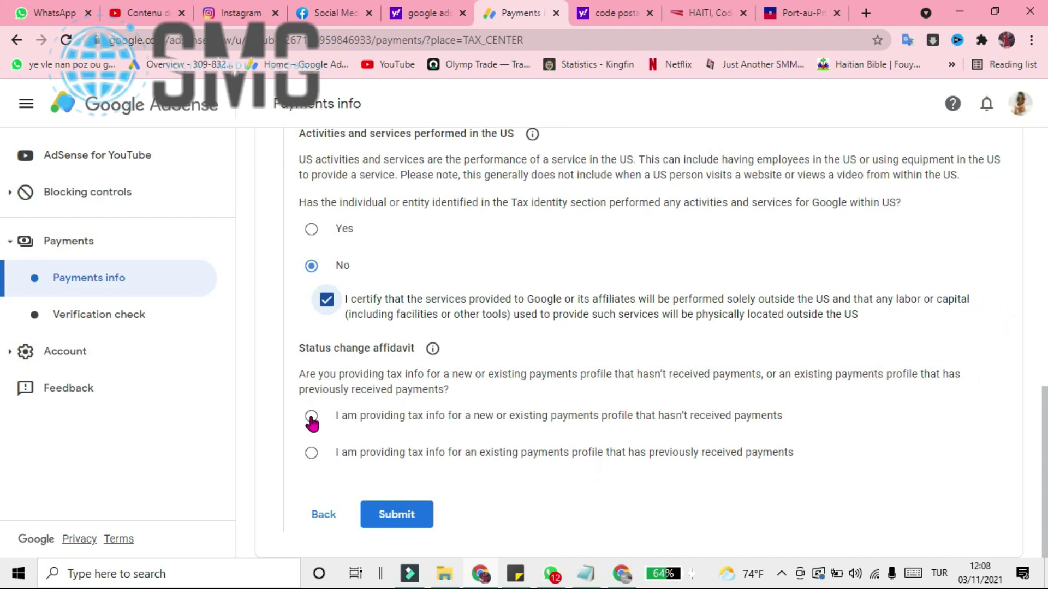
click(313, 417)
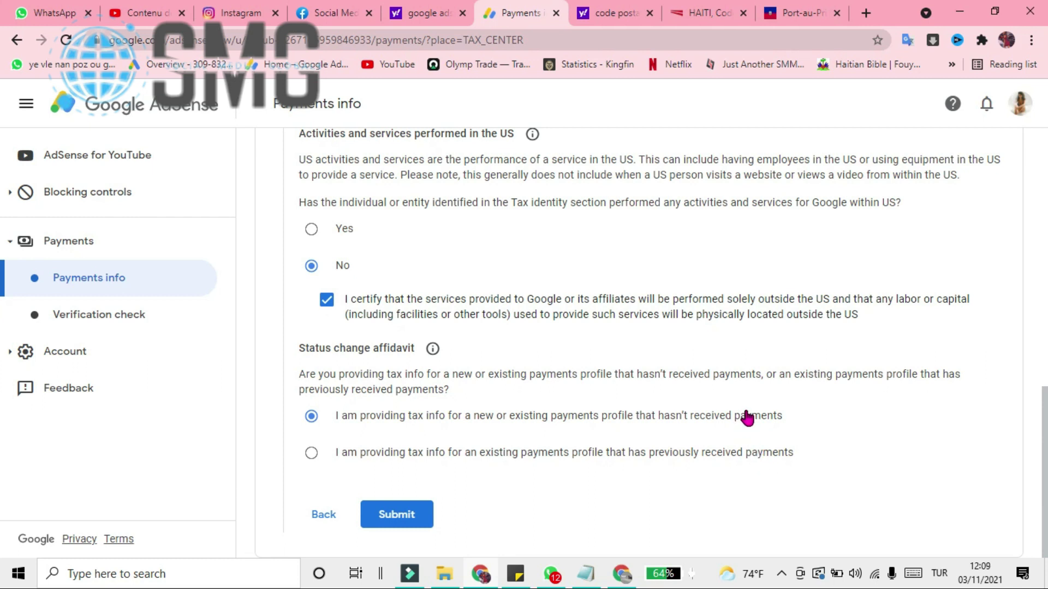
click(401, 516)
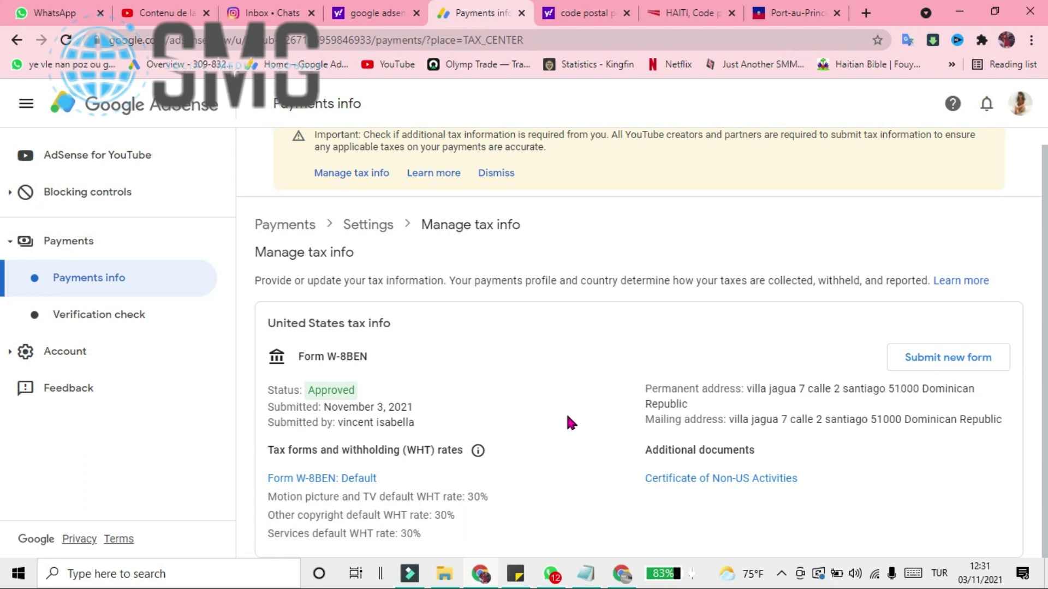
- Scroll the Manage tax info page to review Form W-8BEN's Approved status
scroll(567, 417, up, 1)
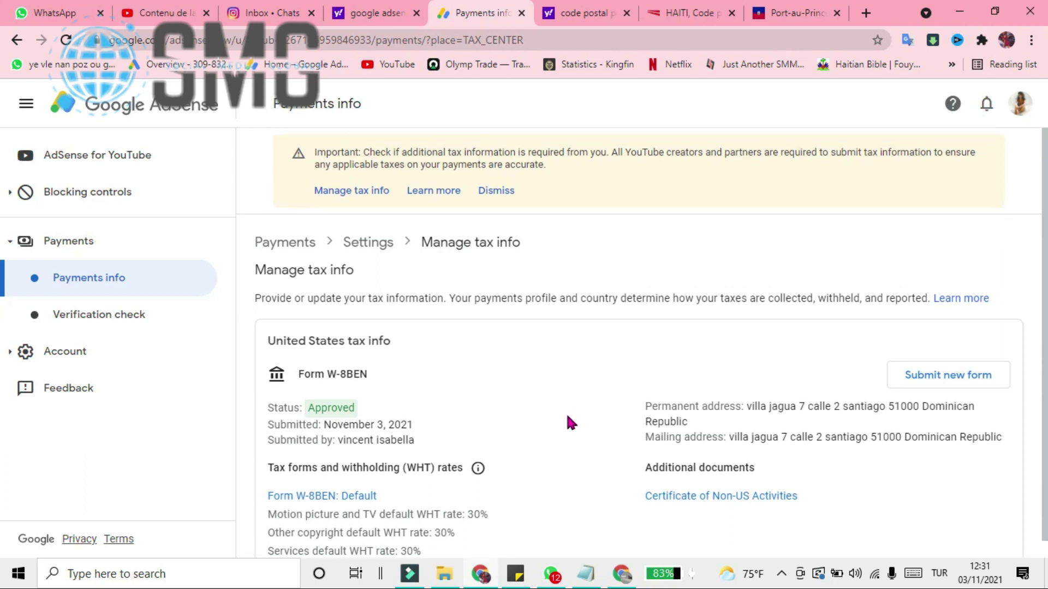
scroll(568, 417, down, 1)
scroll(567, 416, up, 1)
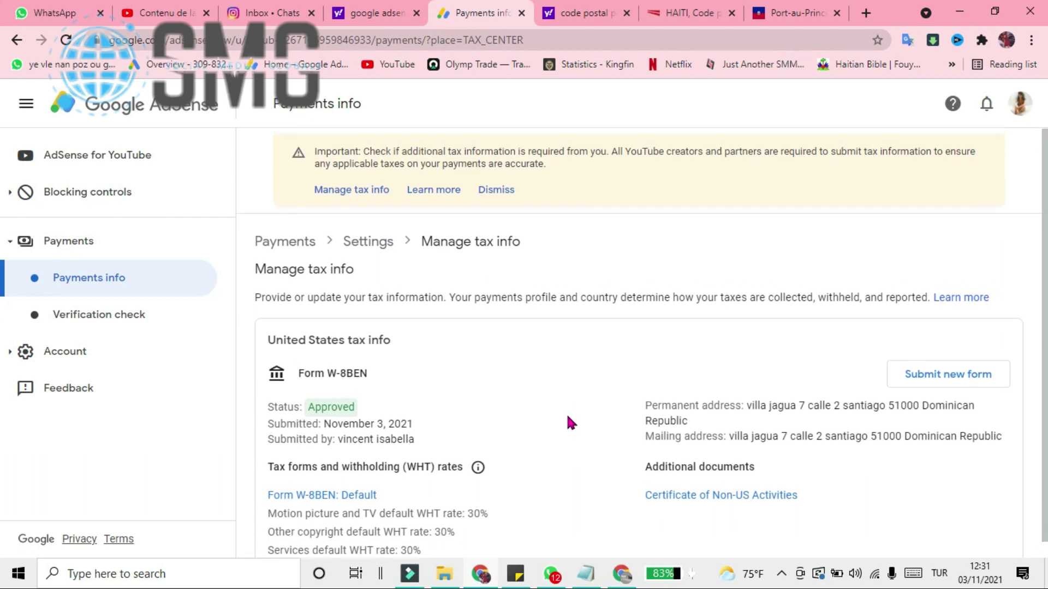